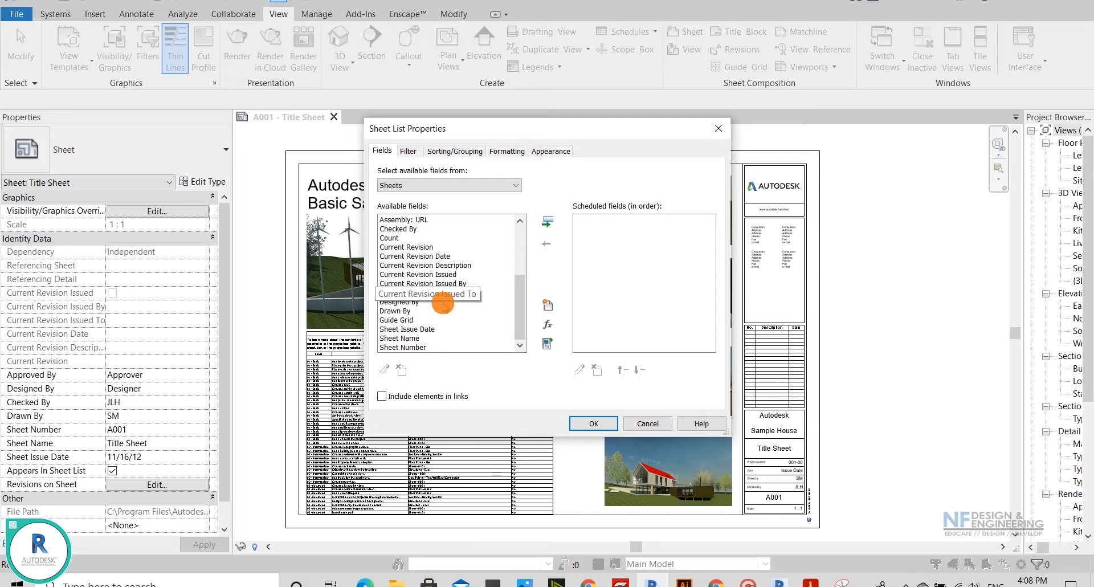
# - Add Sheet Number, Sheet Name and Sheet Issue Date, in that order, to the sheet list's scheduled fields
pyautogui.scroll(4, 446, 292)
pyautogui.scroll(-4, 459, 290)
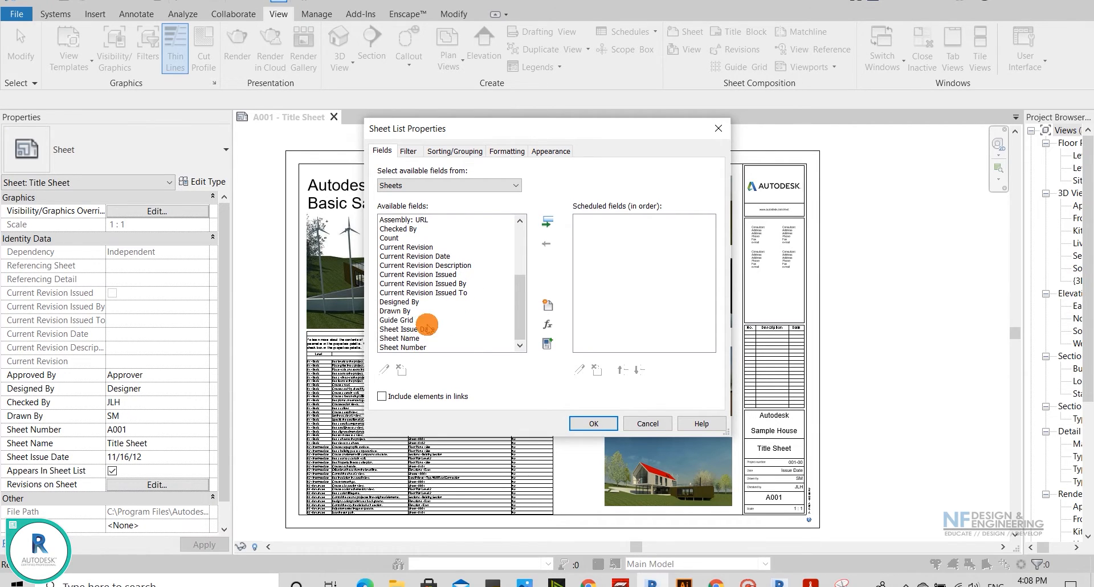
pyautogui.click(412, 340)
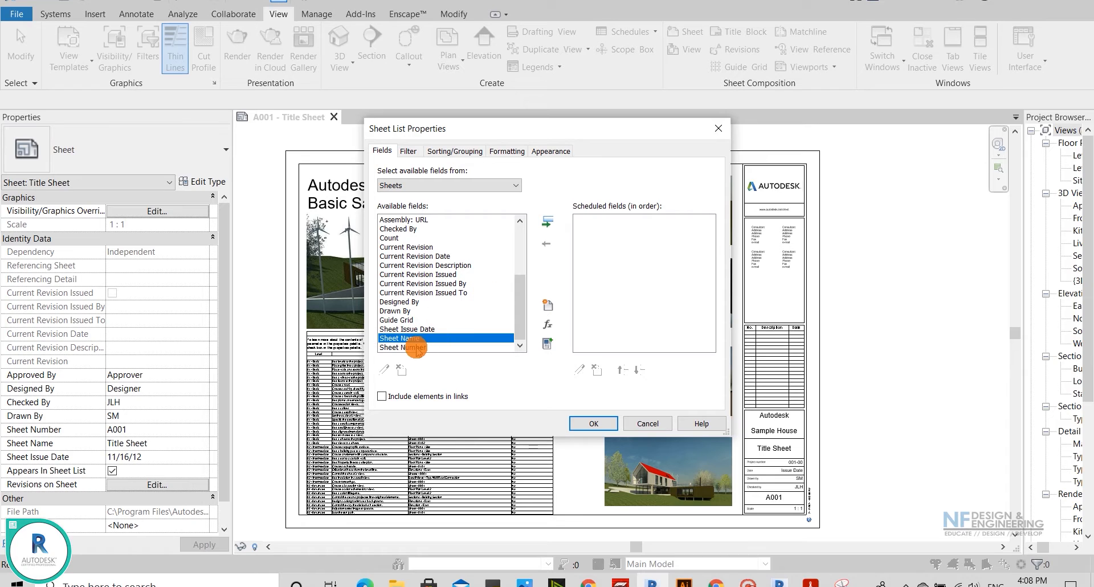
pyautogui.click(415, 347)
pyautogui.click(547, 221)
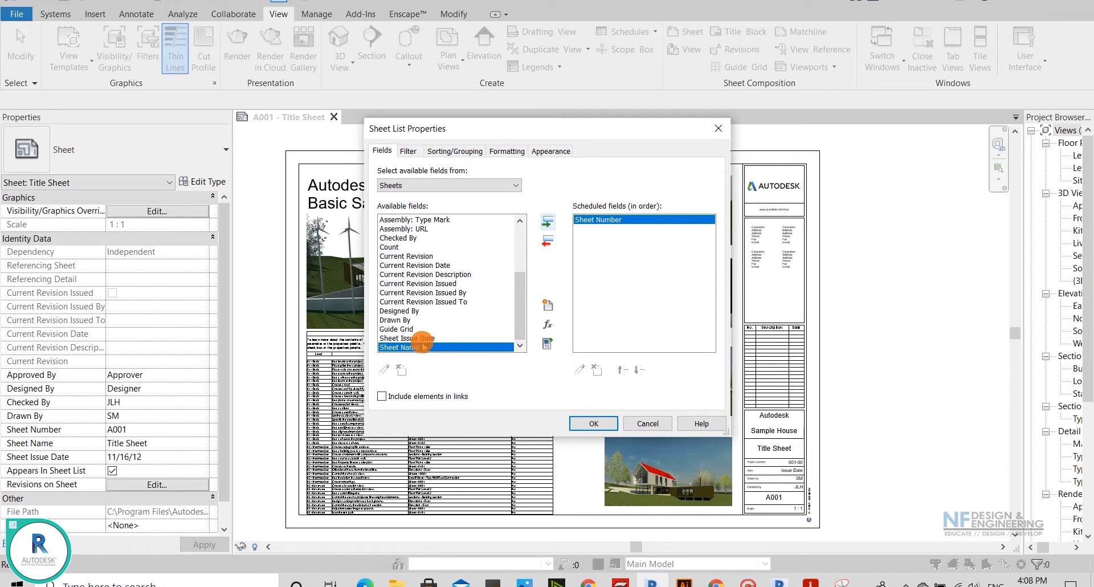
pyautogui.click(547, 221)
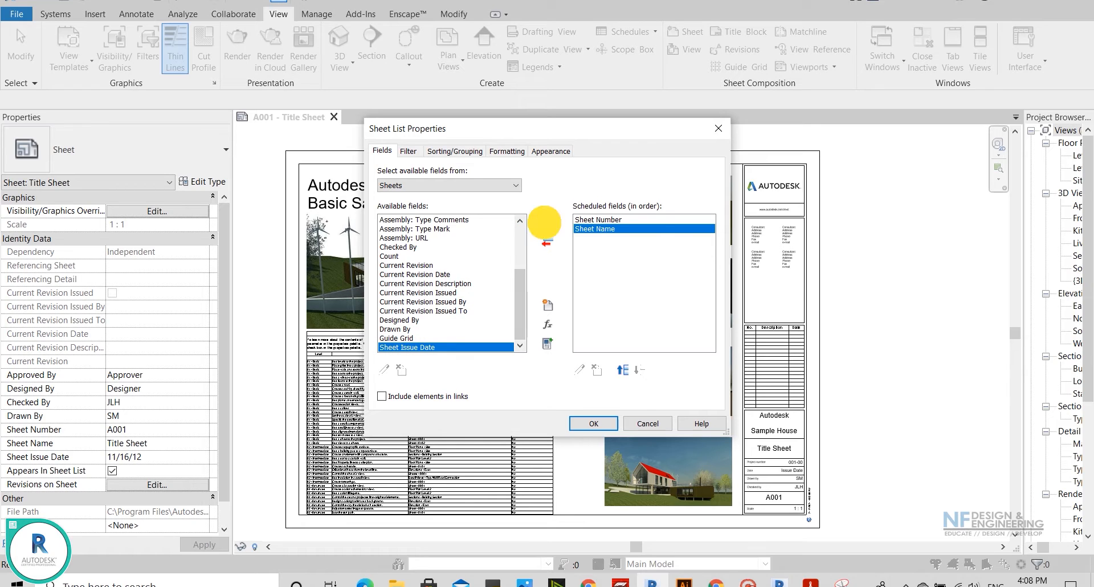
pyautogui.click(547, 222)
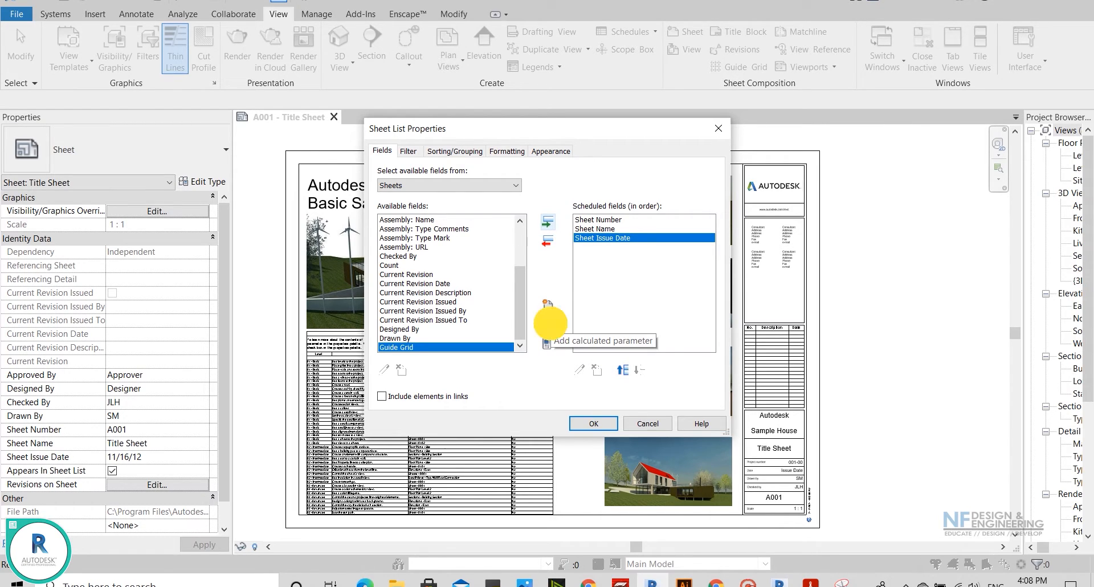
pyautogui.click(549, 324)
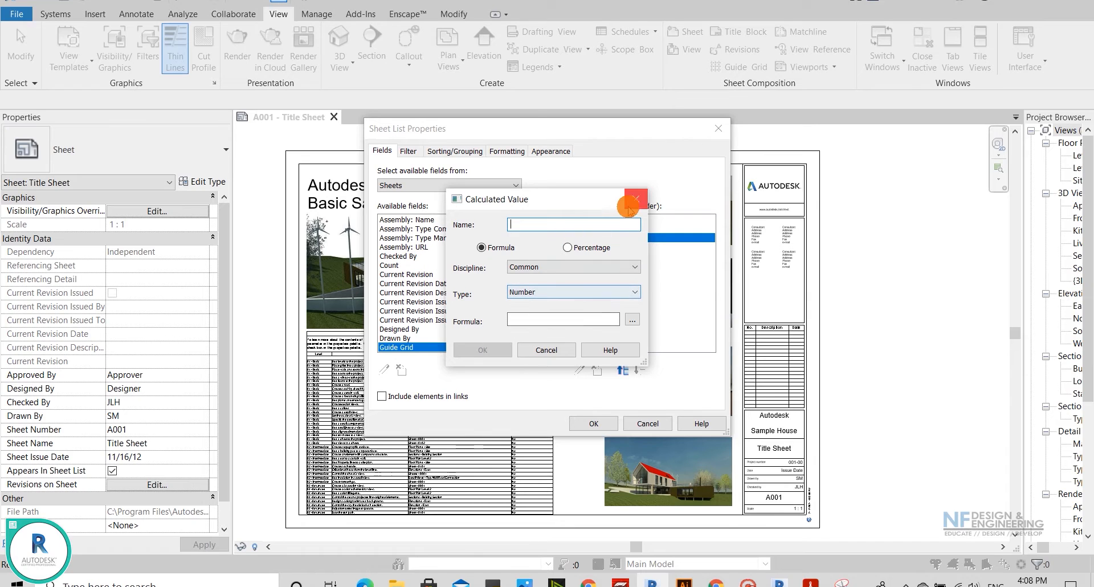
pyautogui.click(631, 205)
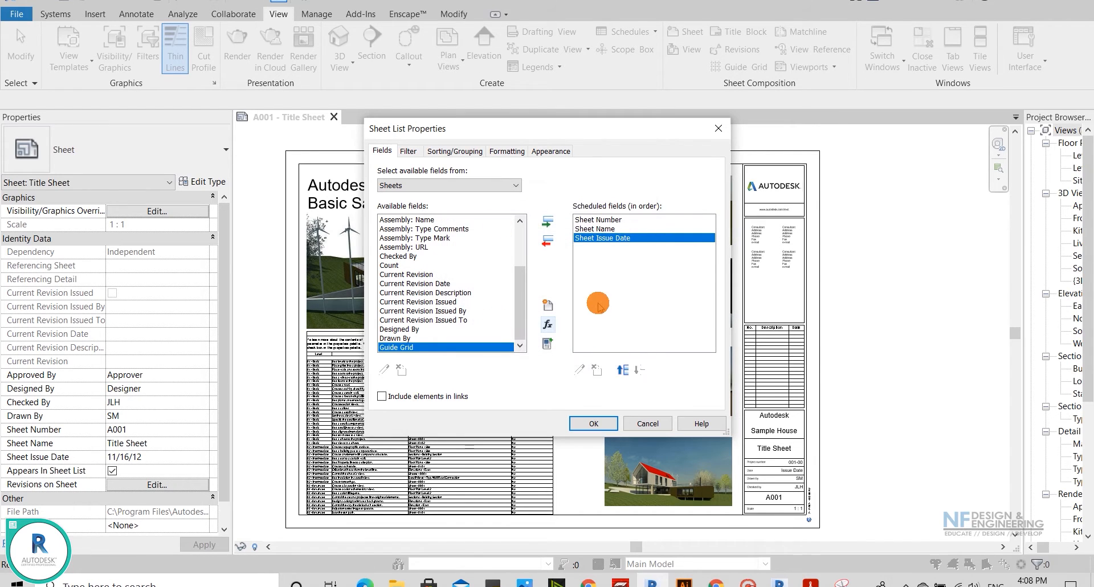
# - Sort the sheet list by Sheet Number in ascending order
pyautogui.click(437, 153)
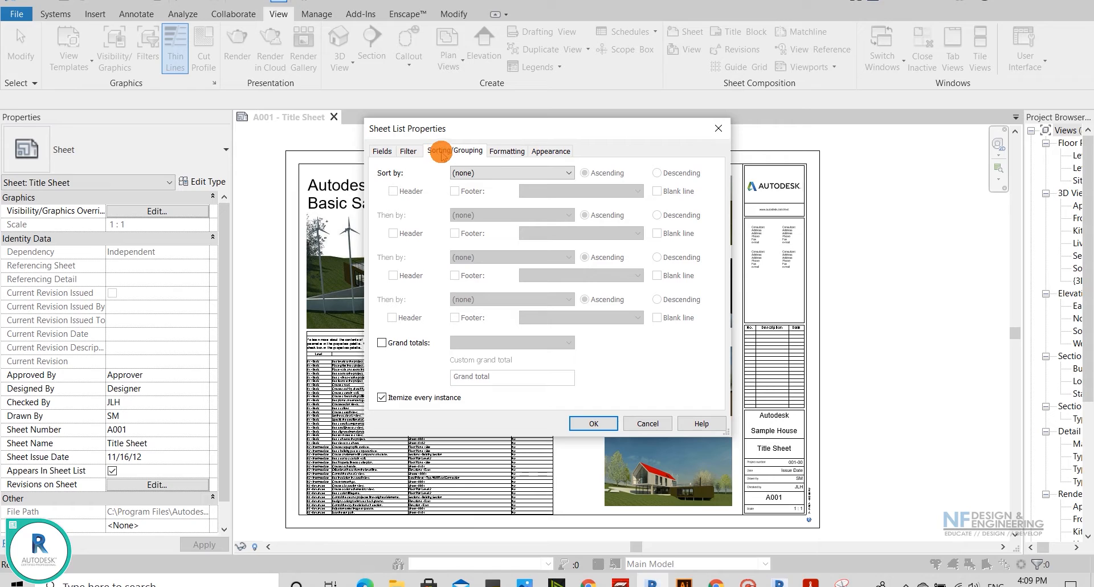
pyautogui.click(506, 151)
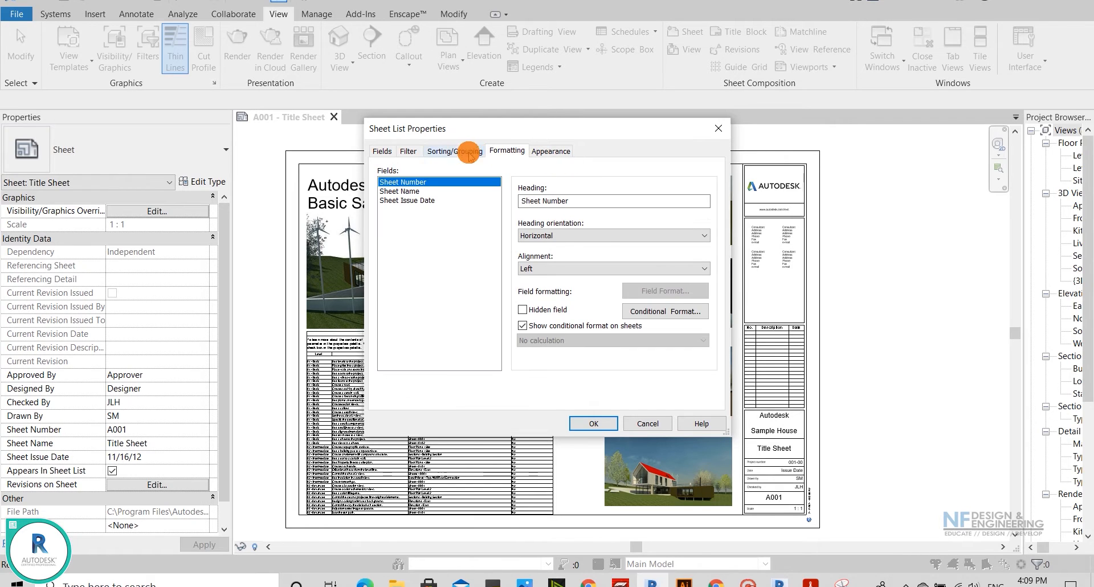
pyautogui.click(467, 152)
pyautogui.click(473, 172)
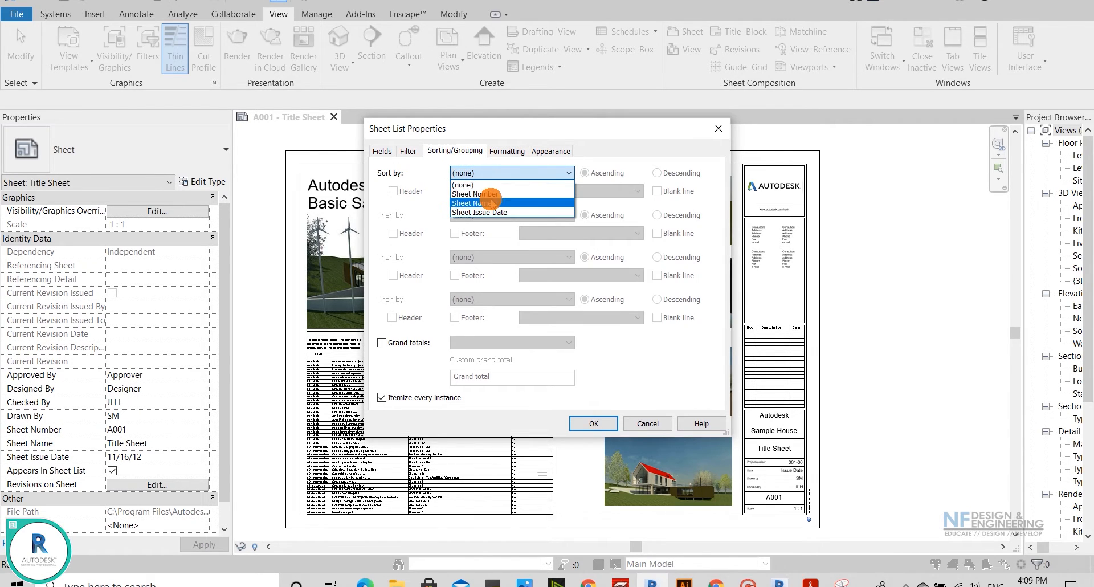
pyautogui.click(497, 194)
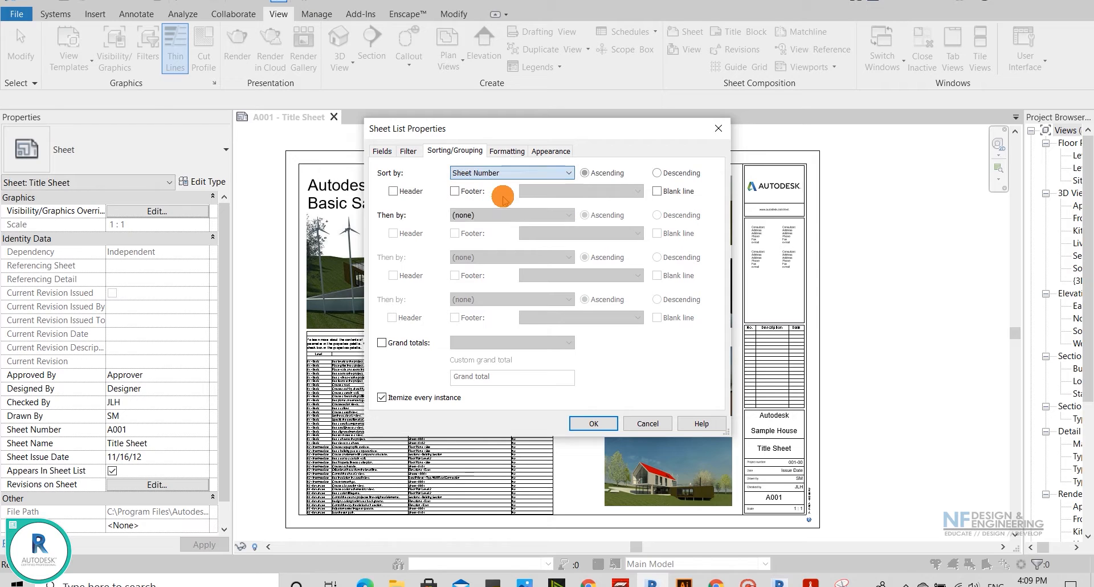
pyautogui.click(608, 180)
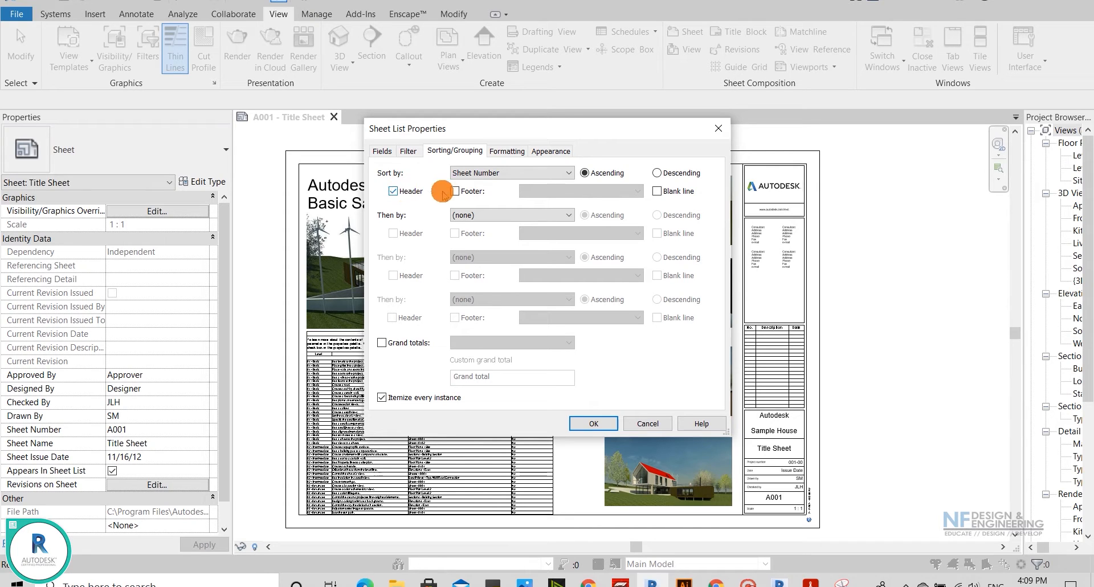
# - Add a footer with title, count and totals without a header, and create the list with Itemize every instance off
pyautogui.click(455, 192)
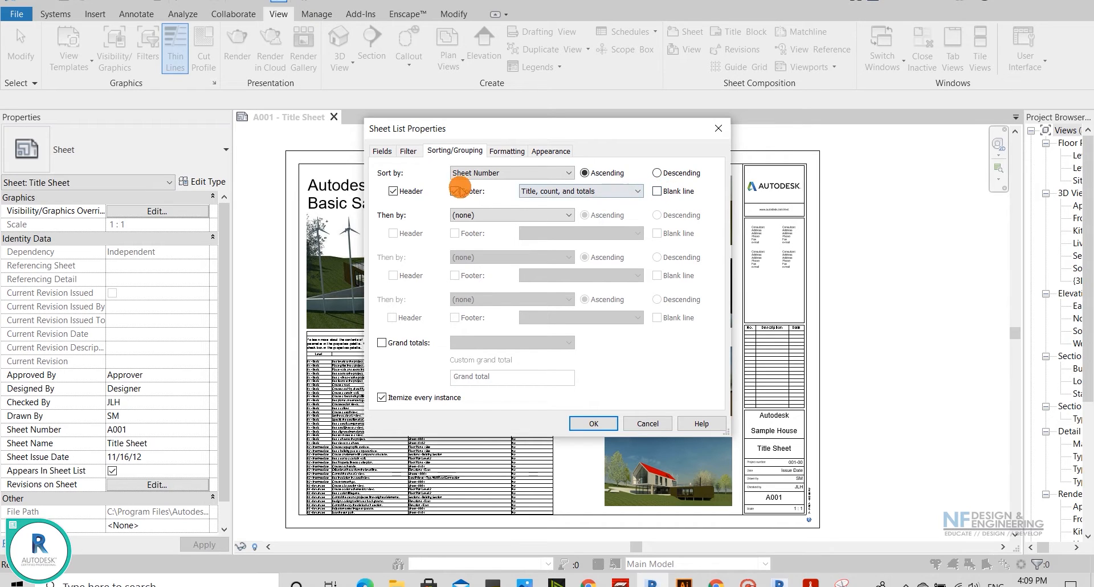
pyautogui.click(394, 192)
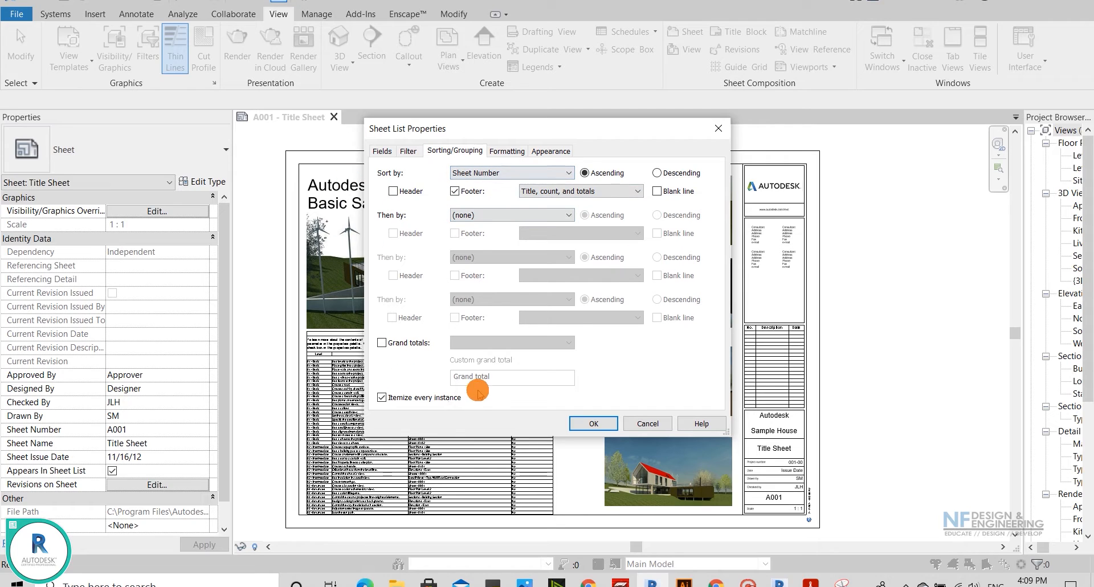
pyautogui.click(402, 397)
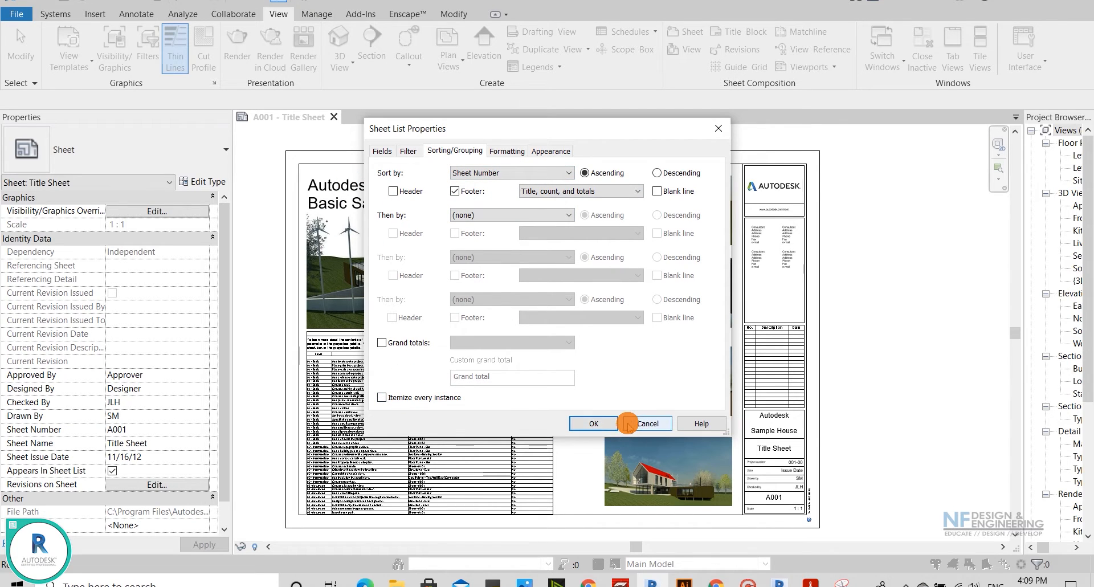
pyautogui.click(608, 423)
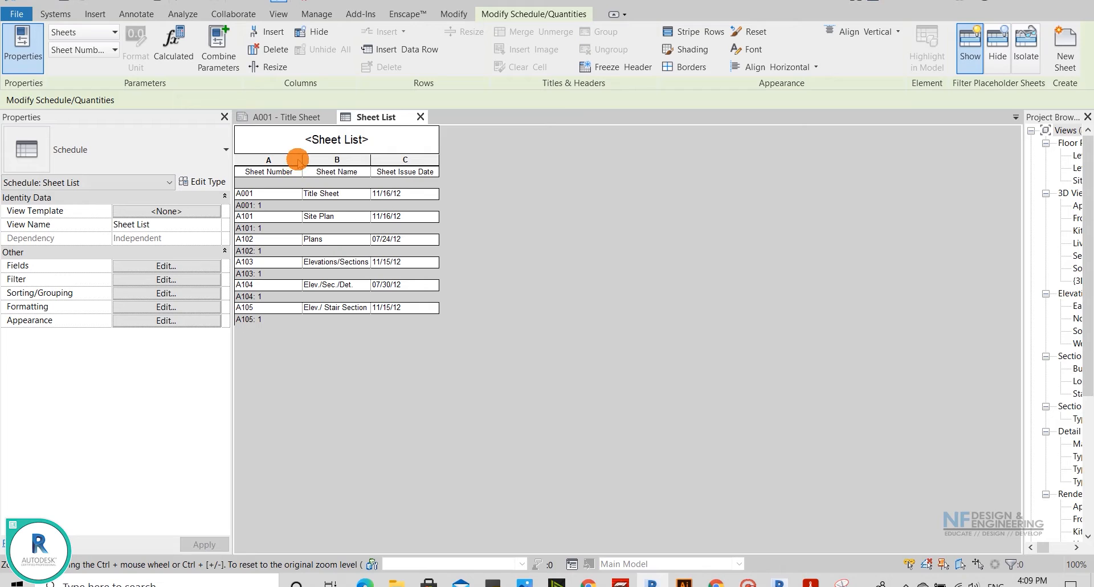
# - Widen the Sheet Number, Sheet Name and Sheet Issue Date columns of the sheet list
pyautogui.moveTo(301, 159); pyautogui.dragTo(382, 162)
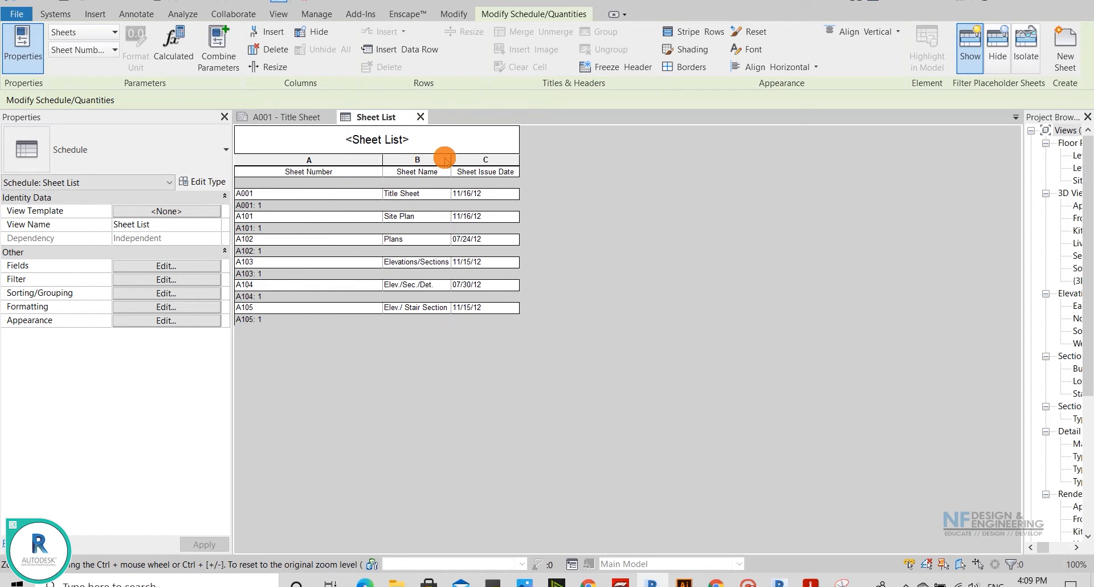
pyautogui.moveTo(452, 158); pyautogui.dragTo(509, 159)
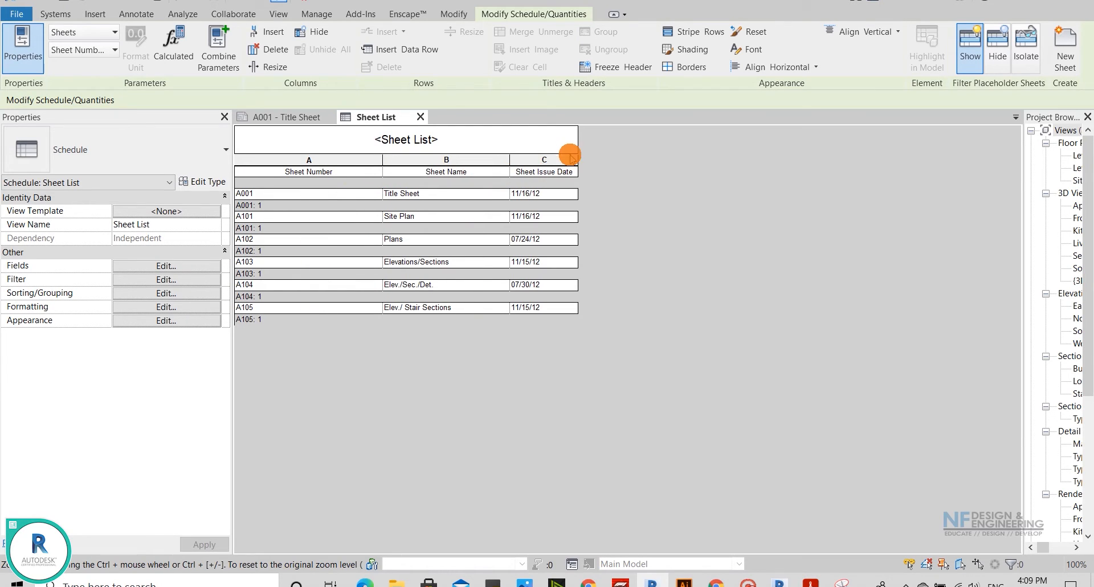
pyautogui.moveTo(577, 158); pyautogui.dragTo(637, 161)
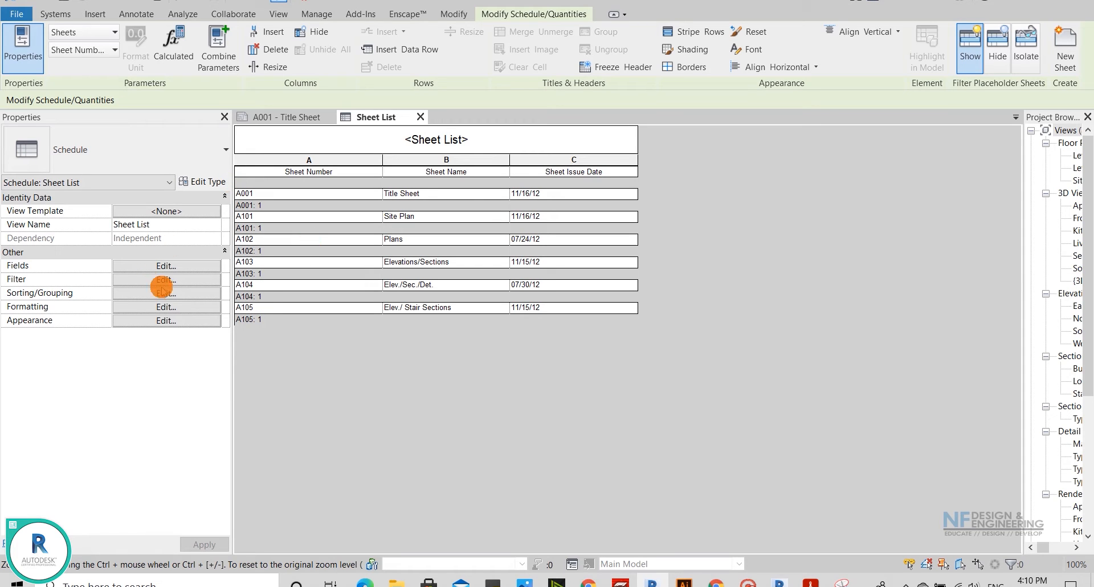
# - Remove the footer from the Sheet Number sorting and widen the Sheet Name column slightly more
pyautogui.click(168, 293)
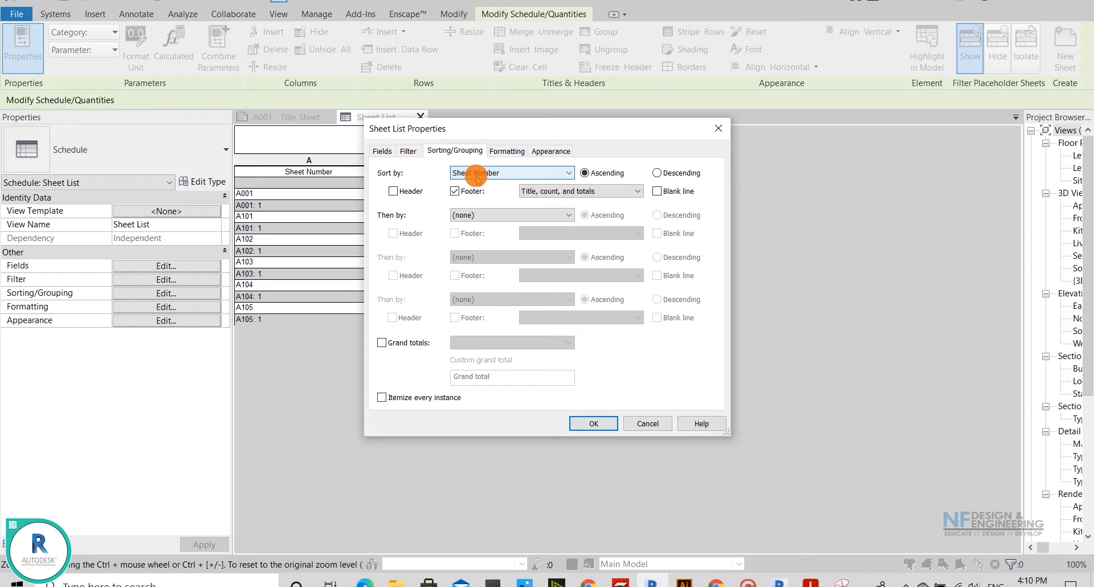
pyautogui.click(456, 191)
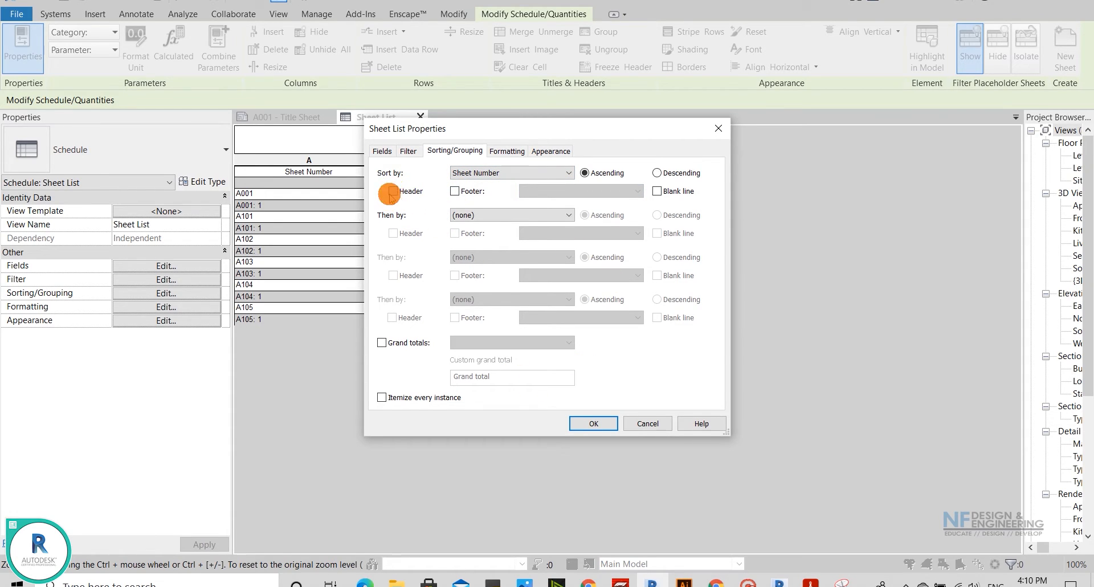
pyautogui.click(593, 424)
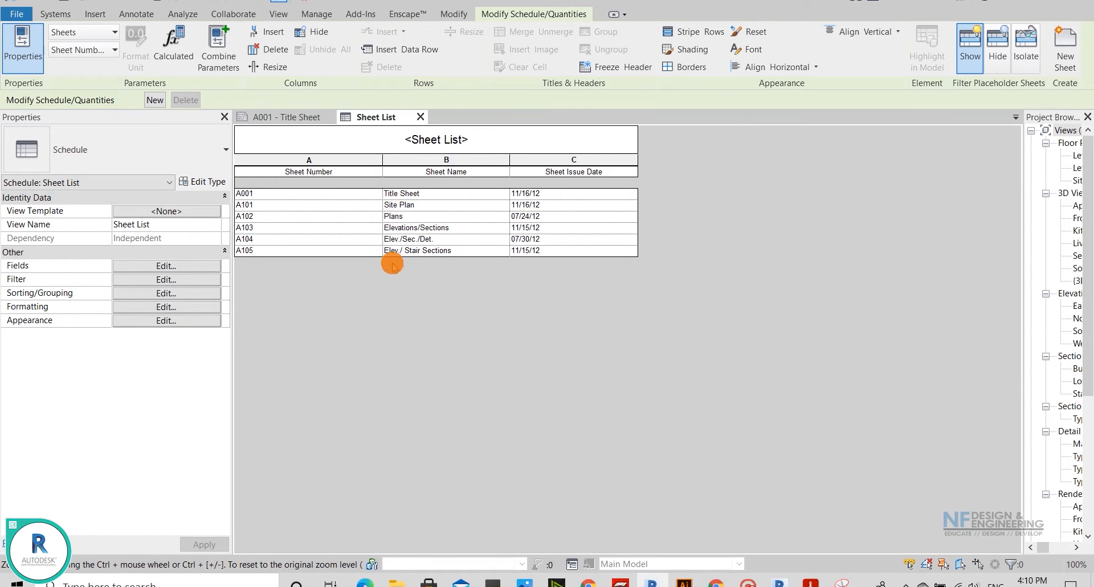
pyautogui.moveTo(509, 158); pyautogui.dragTo(522, 160)
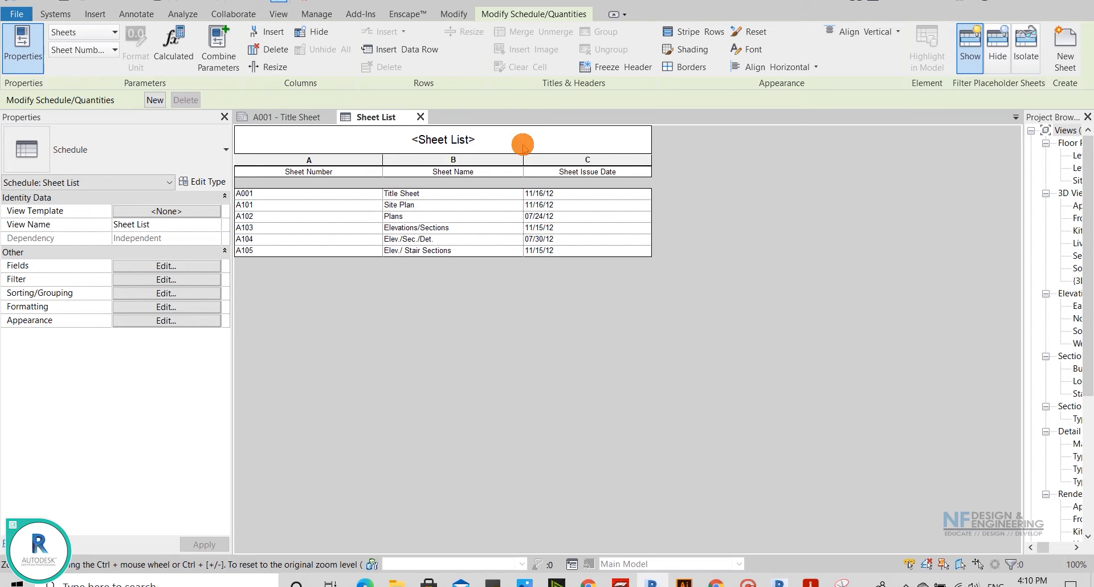
pyautogui.click(295, 216)
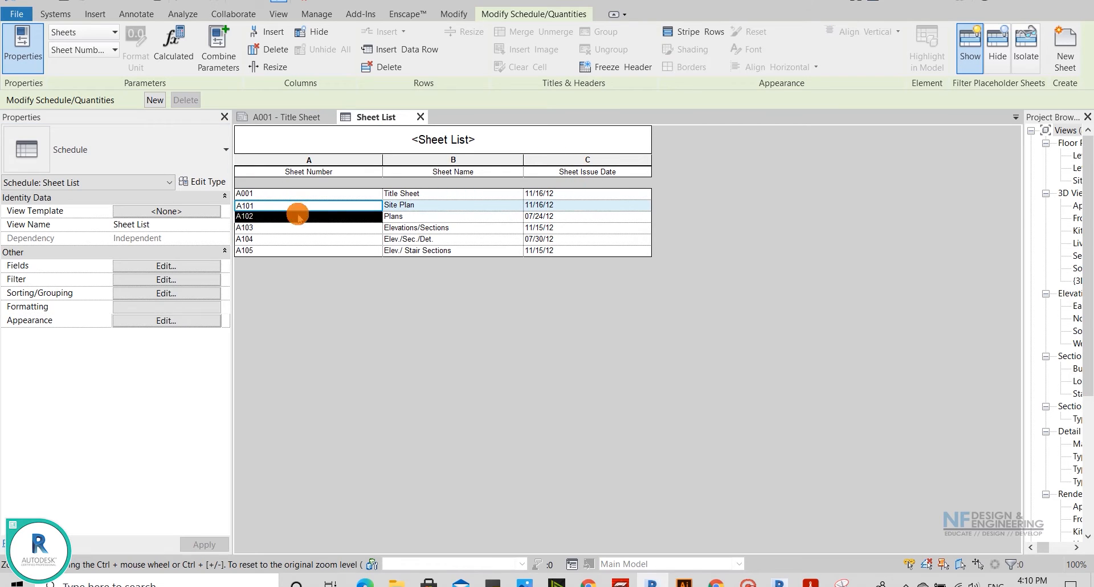
pyautogui.click(422, 215)
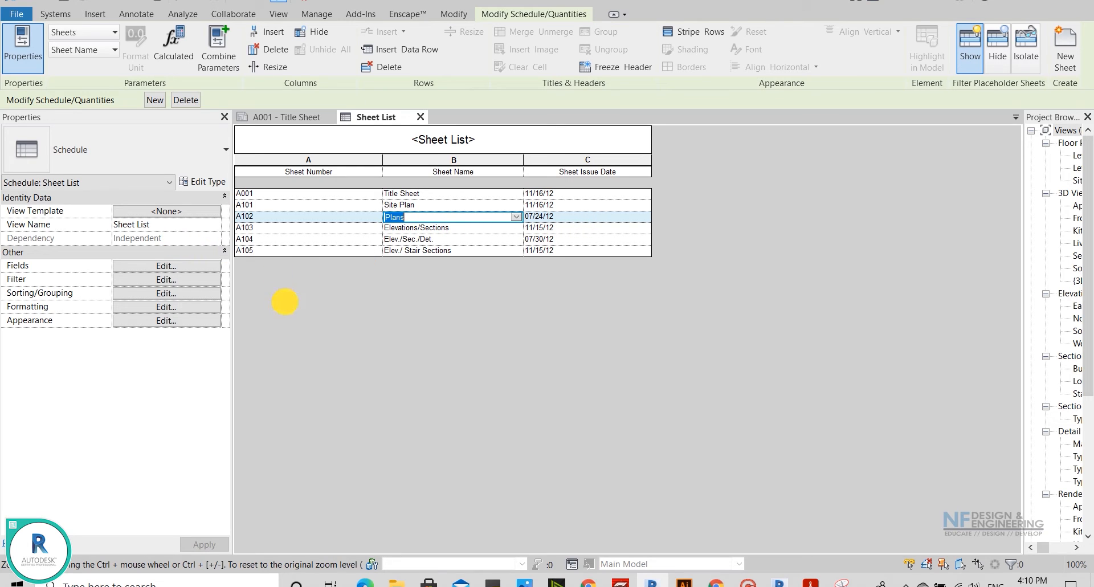
pyautogui.click(184, 306)
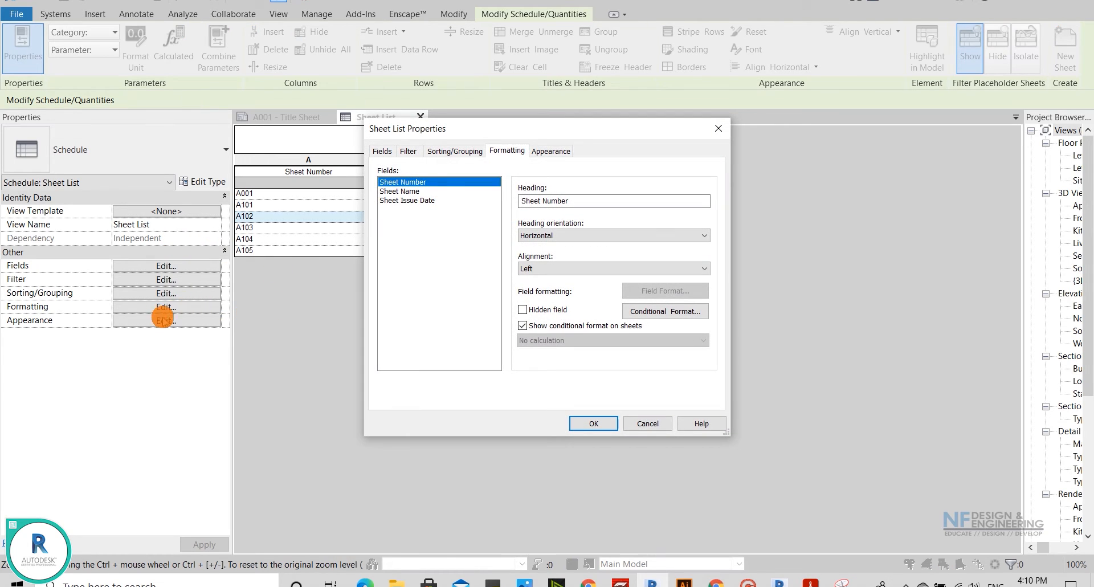
pyautogui.click(550, 154)
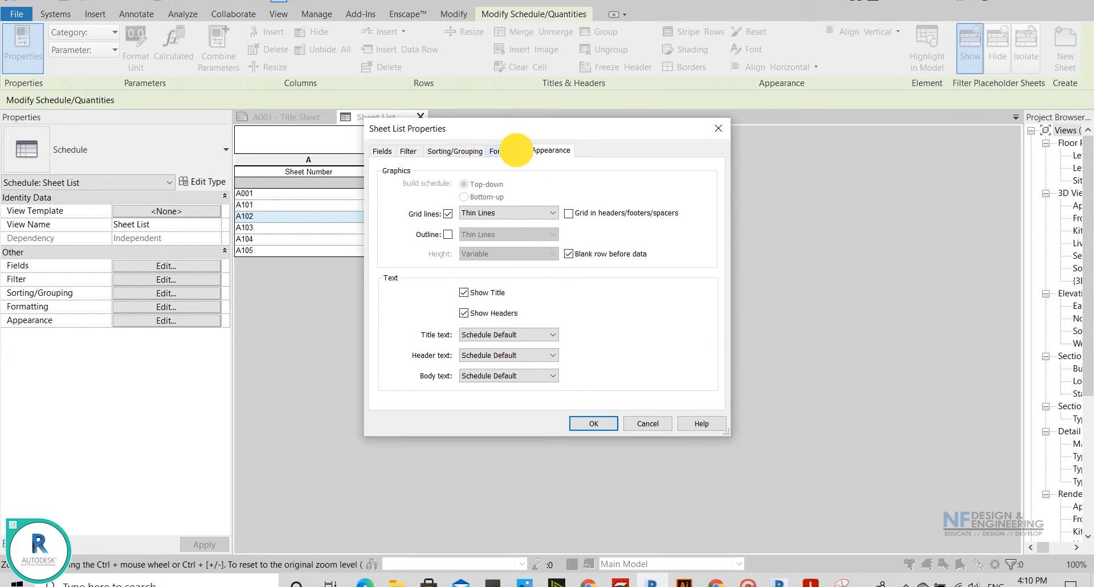
pyautogui.click(506, 151)
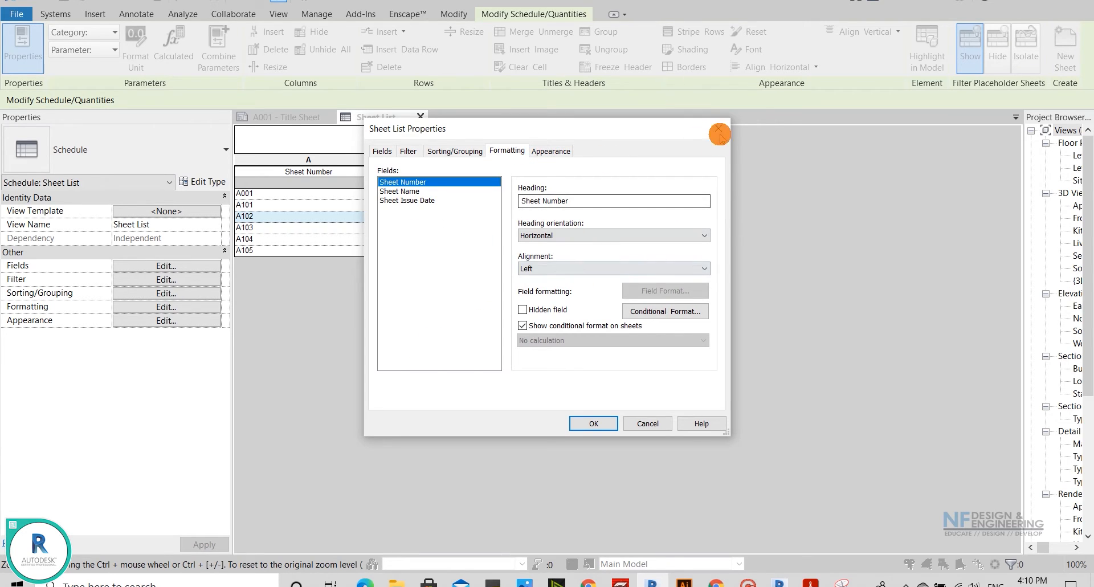
pyautogui.click(721, 131)
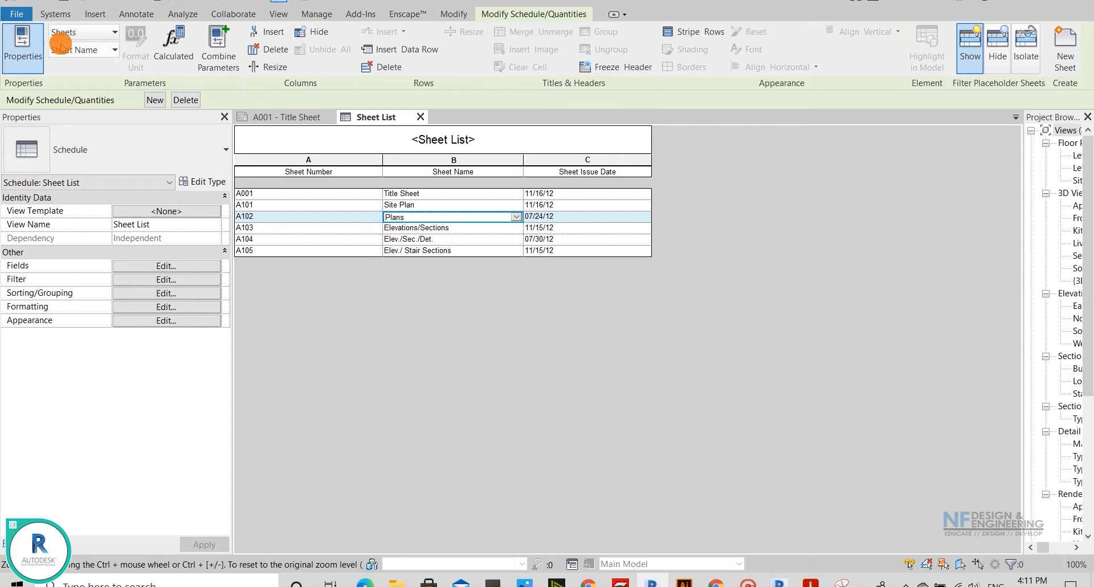
# - Create a new title block family from the A1 metric template
pyautogui.click(15, 17)
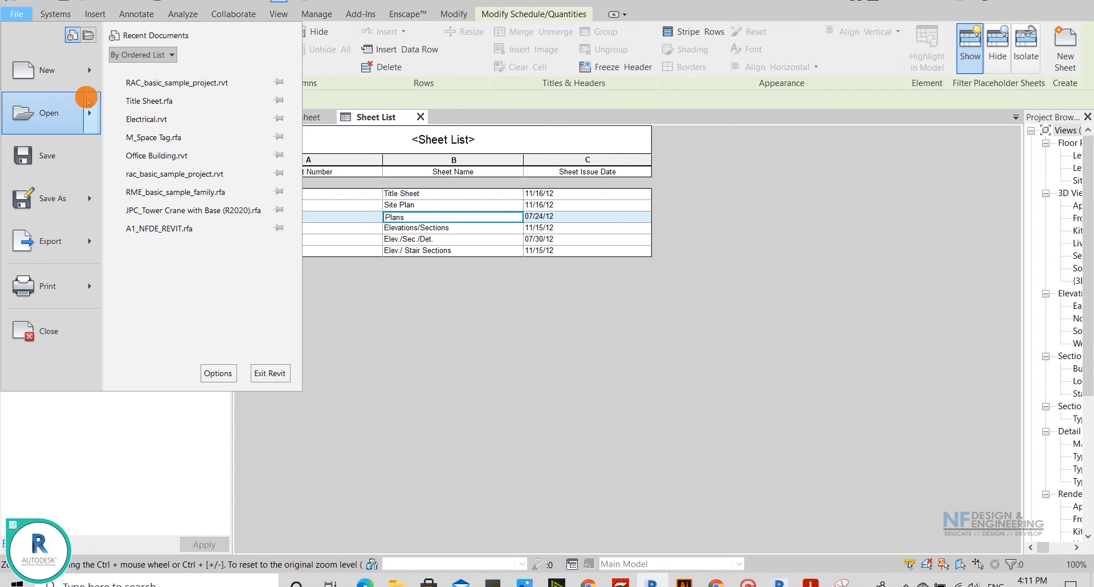
pyautogui.moveTo(89, 73)
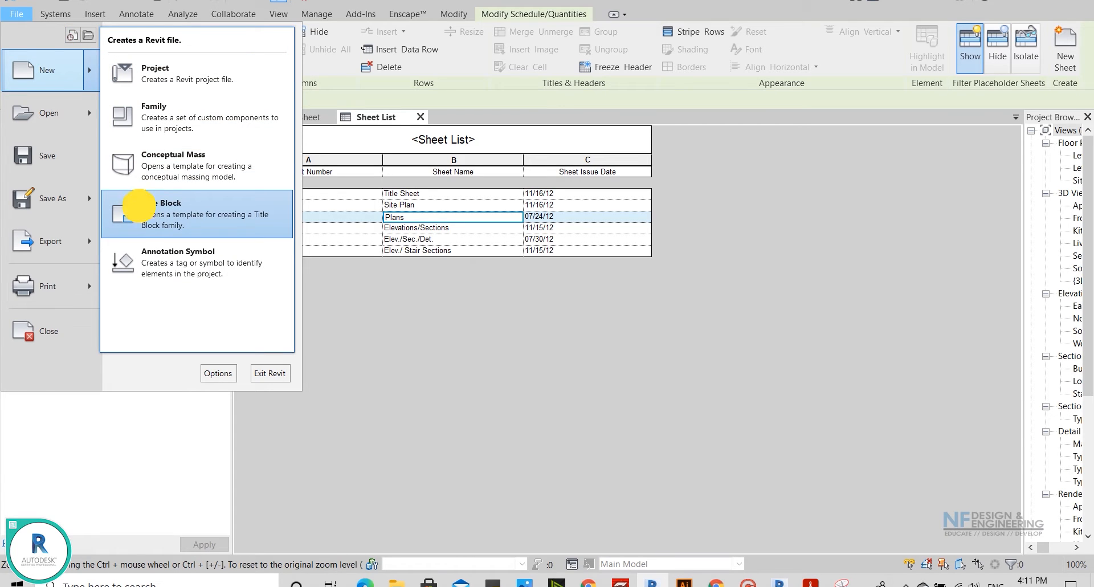
pyautogui.click(138, 207)
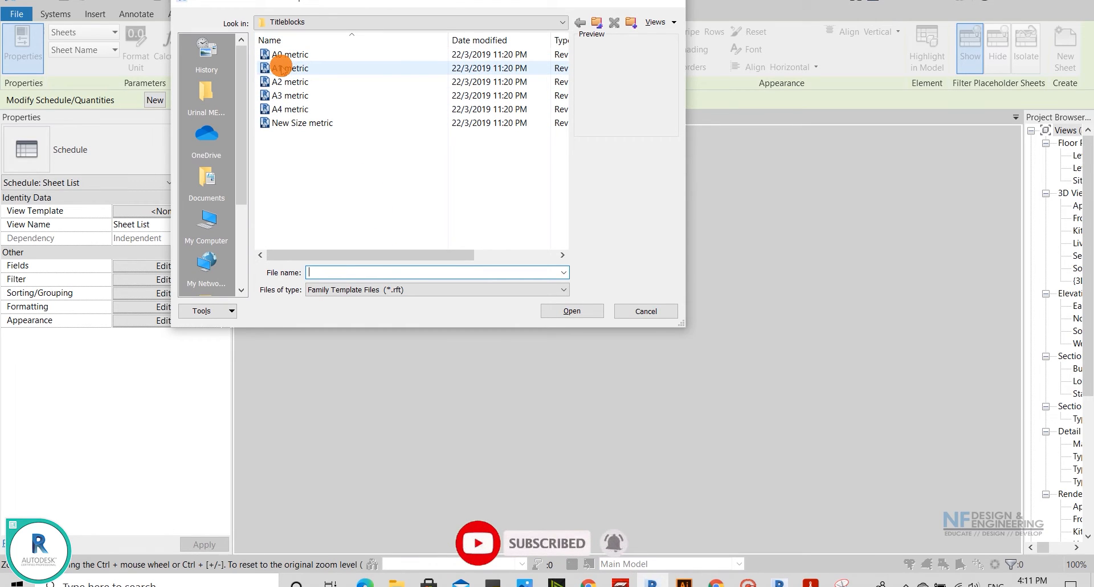
pyautogui.click(282, 68)
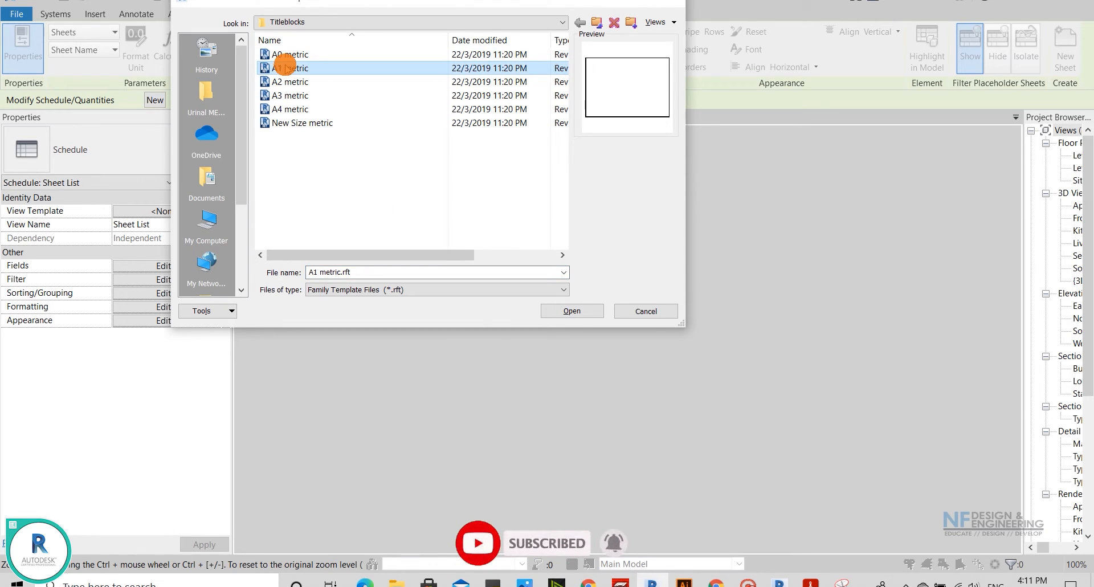
pyautogui.click(285, 95)
pyautogui.click(285, 68)
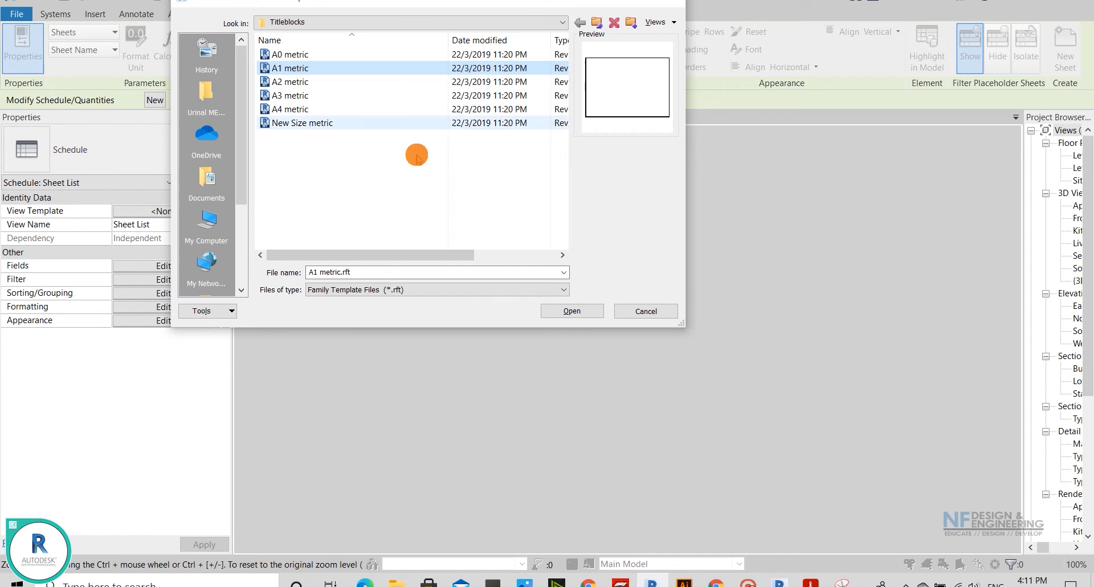
pyautogui.click(580, 311)
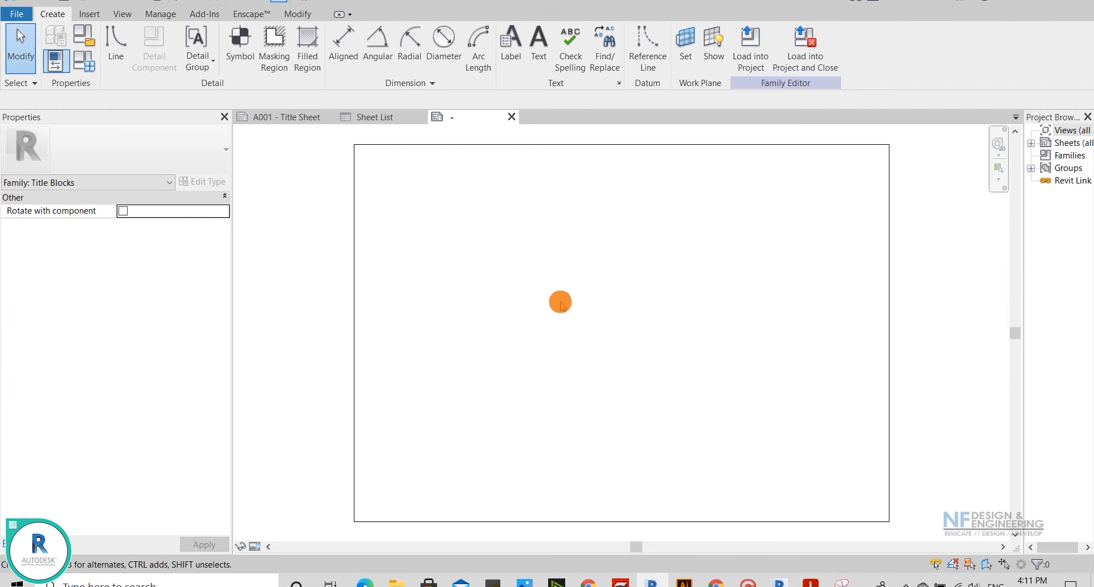
# - Check the width and height of the A1 title block's border by inspecting its boundary lines
pyautogui.moveTo(559, 301); pyautogui.dragTo(503, 293, button='middle')
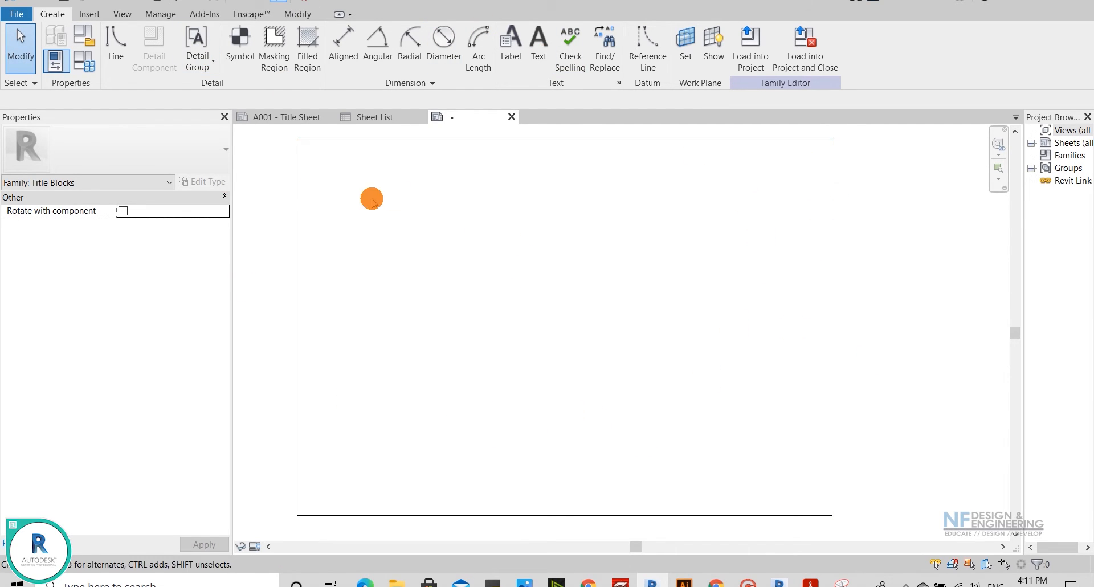
pyautogui.click(334, 138)
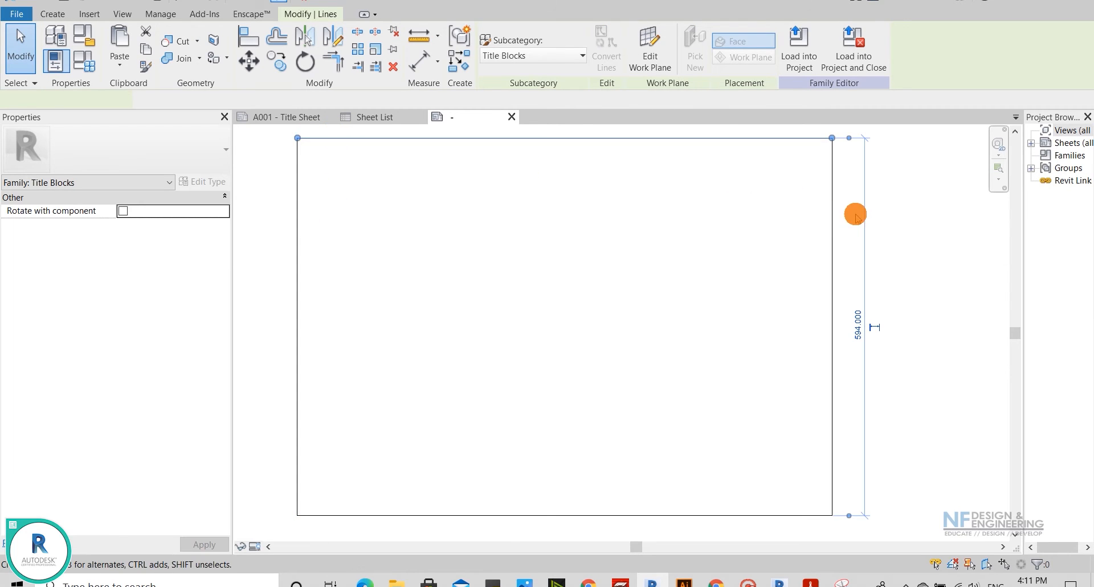
pyautogui.click(700, 517)
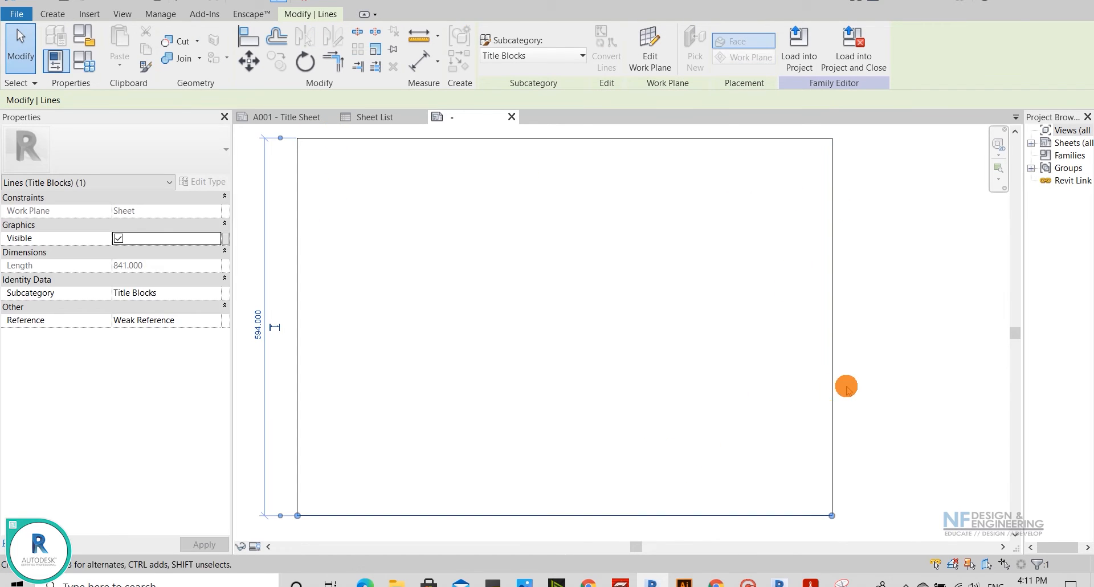
pyautogui.click(866, 369)
pyautogui.moveTo(649, 313); pyautogui.dragTo(647, 320, button='middle')
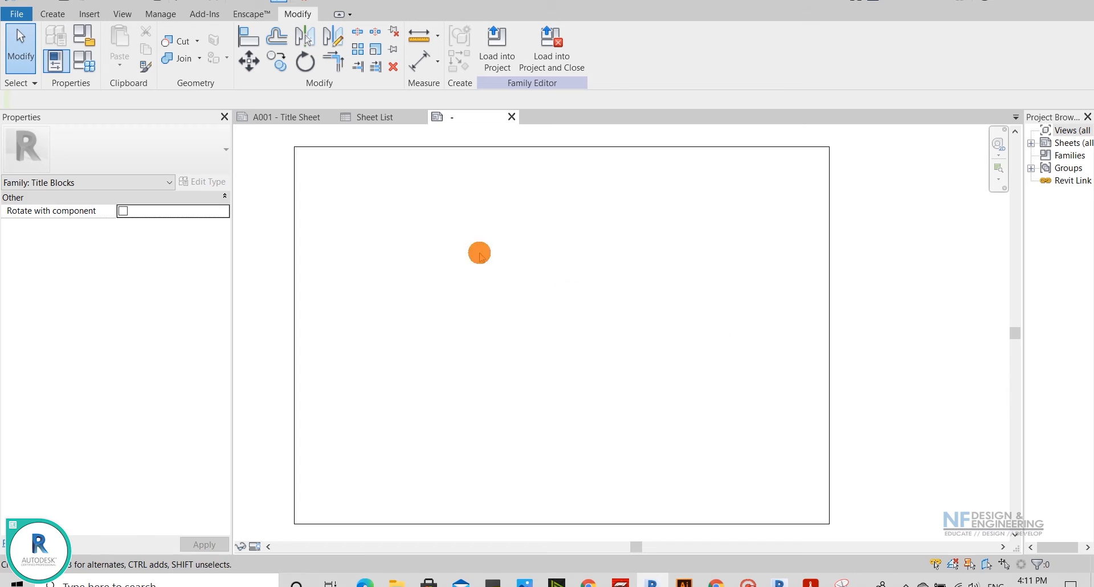
pyautogui.click(295, 222)
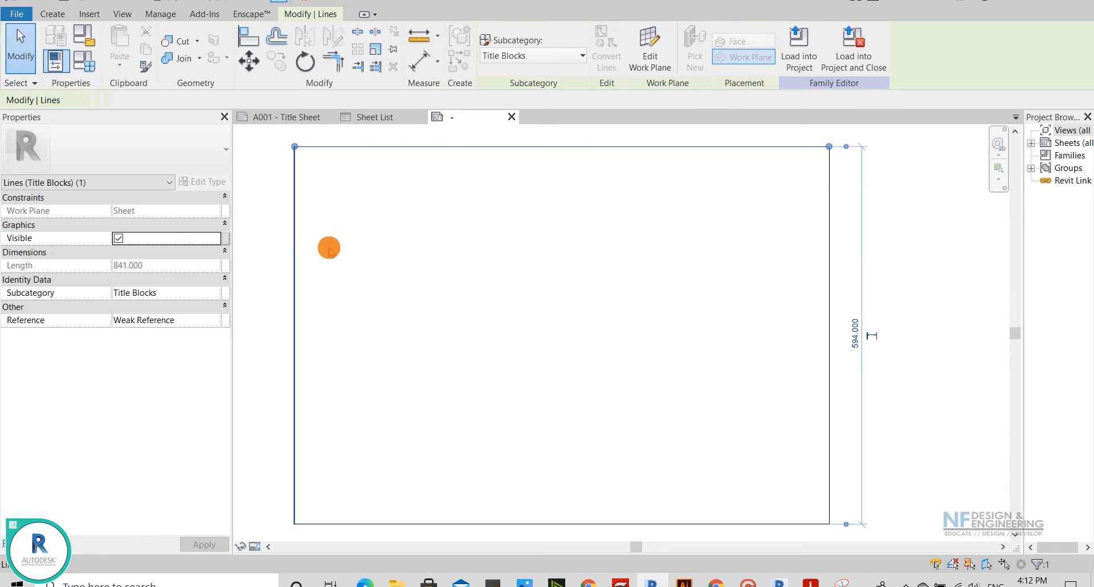
pyautogui.scroll(-1, 402, 313)
pyautogui.moveTo(404, 312); pyautogui.dragTo(413, 339, button='middle')
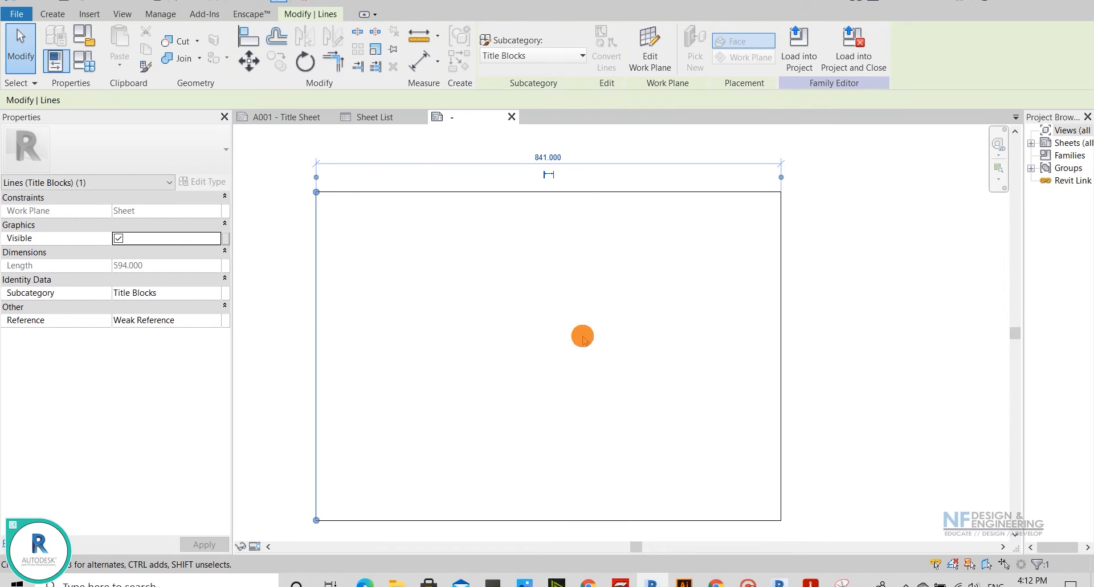
pyautogui.moveTo(583, 335)
pyautogui.mouseDown(button='middle')
pyautogui.moveTo(515, 301)
pyautogui.moveTo(549, 305)
pyautogui.moveTo(547, 291)
pyautogui.moveTo(555, 303)
pyautogui.mouseUp(button='middle')
pyautogui.scroll(1, 554, 300)
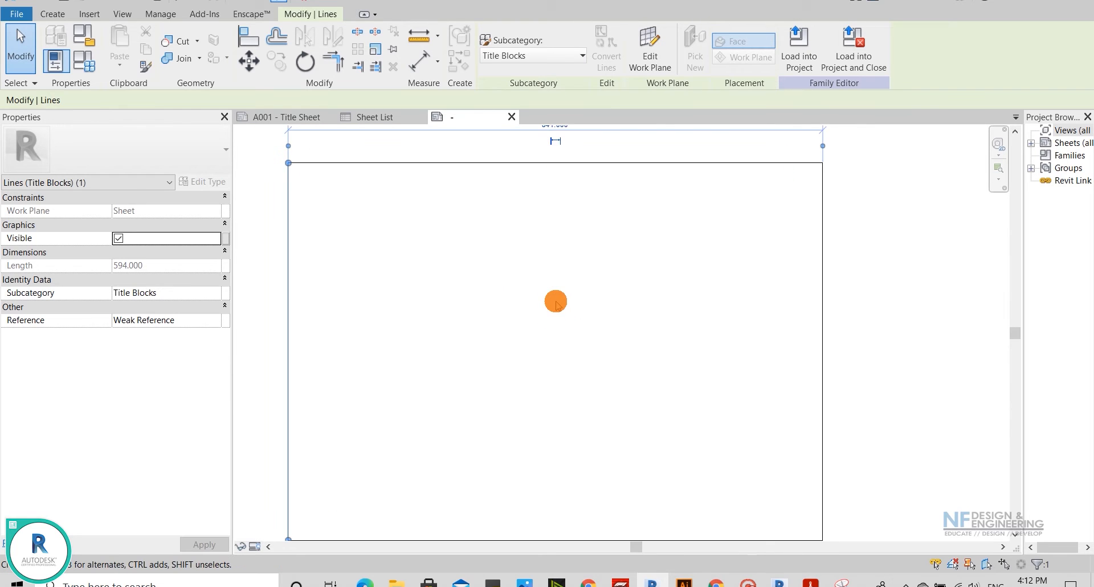
pyautogui.scroll(-1, 554, 299)
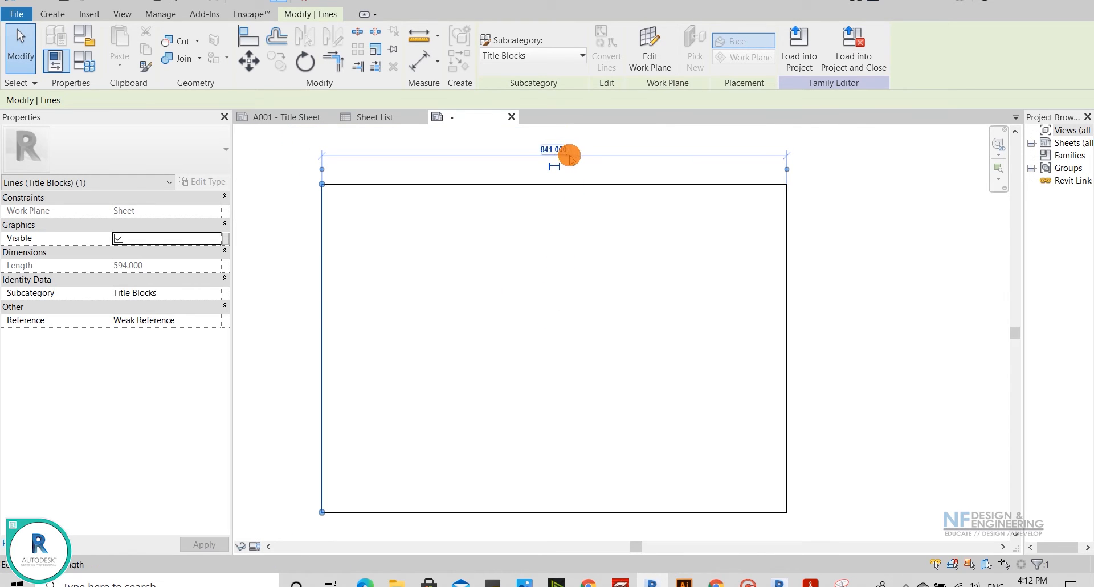
pyautogui.click(455, 267)
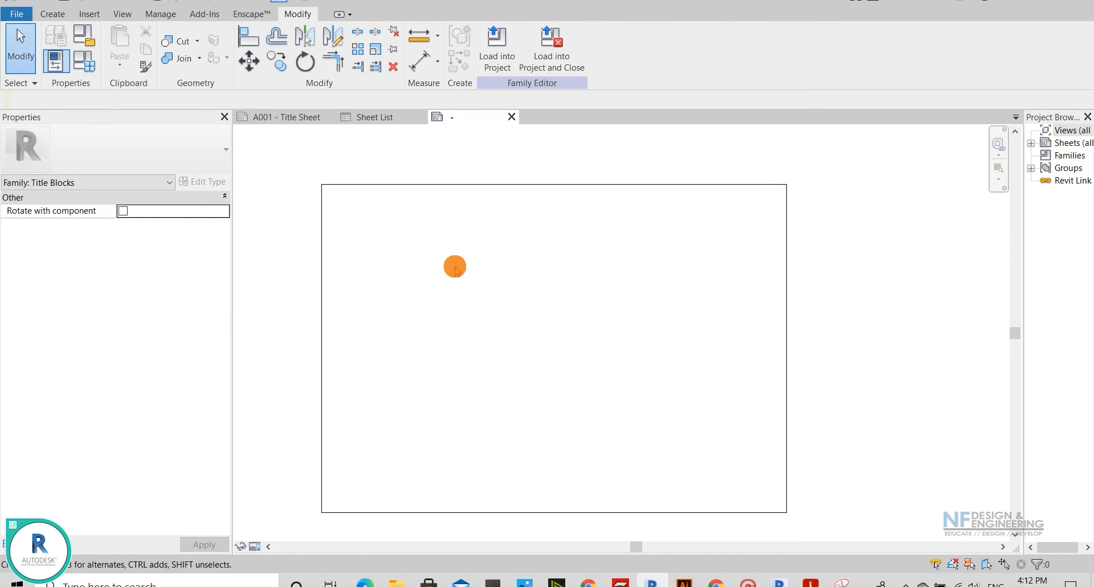
pyautogui.middleClick(421, 265)
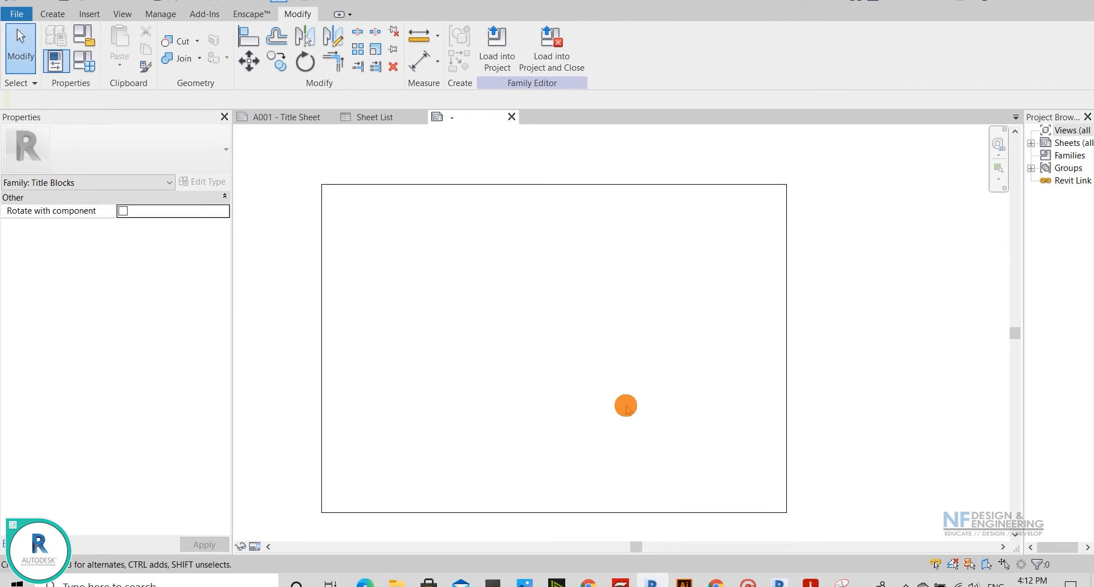
pyautogui.moveTo(625, 403); pyautogui.dragTo(619, 412, button='middle')
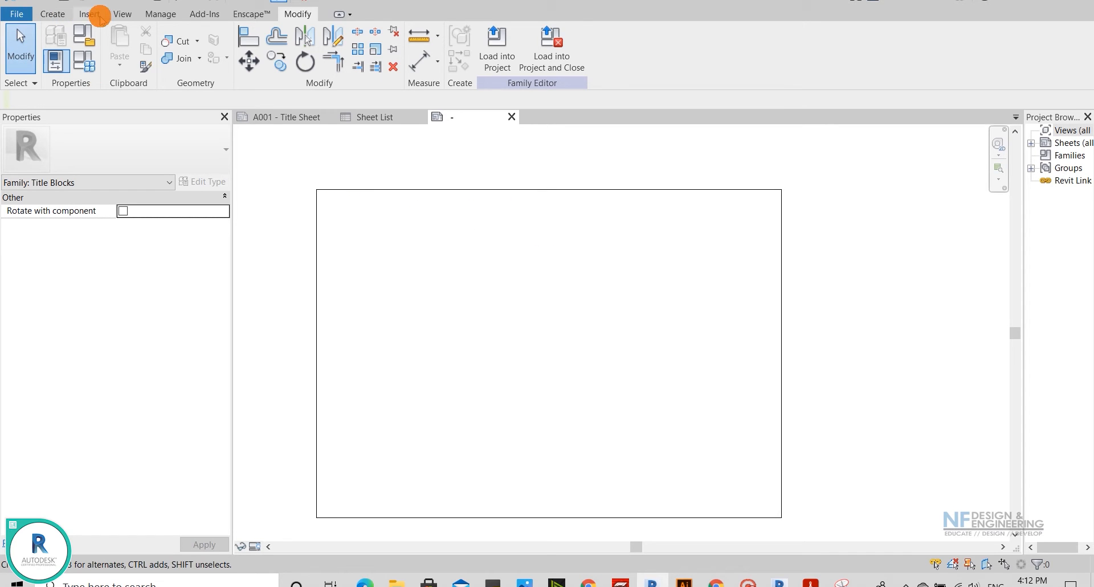
# - Place a label with the Project Name parameter in the upper middle of the title block
pyautogui.click(98, 16)
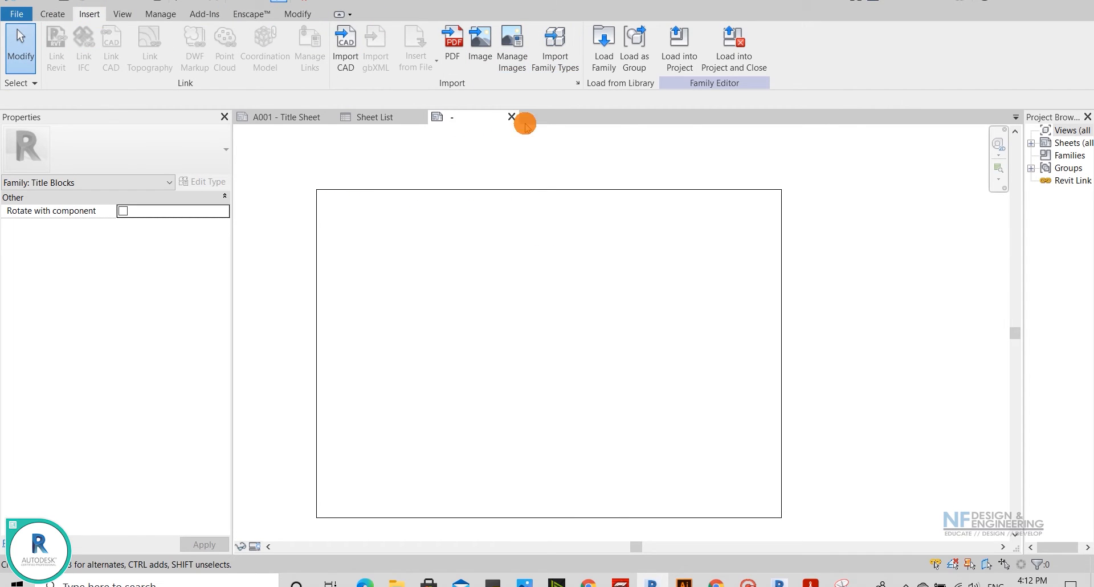
pyautogui.click(67, 14)
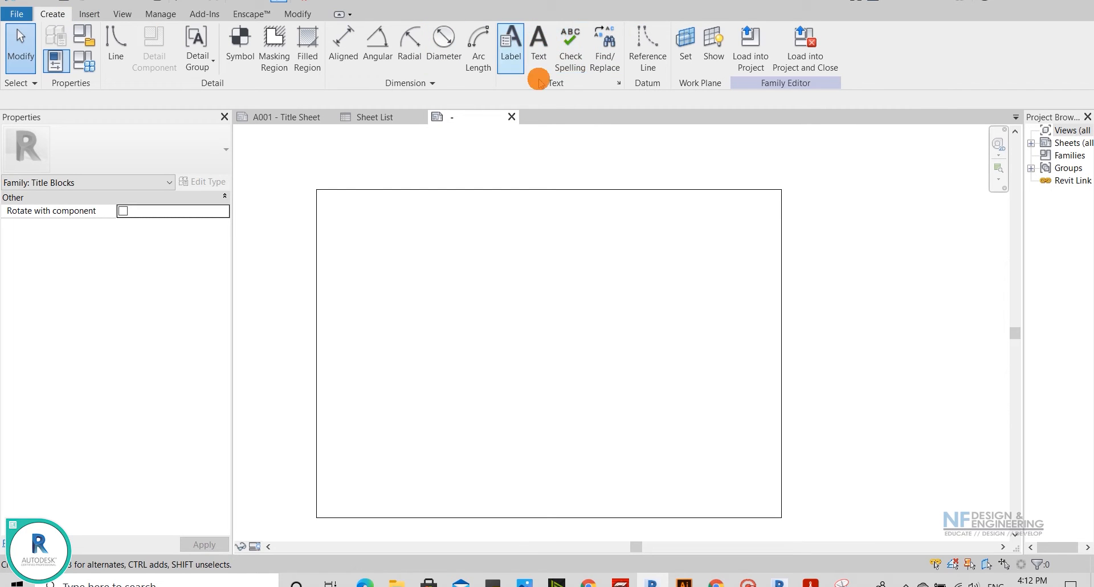
pyautogui.click(517, 59)
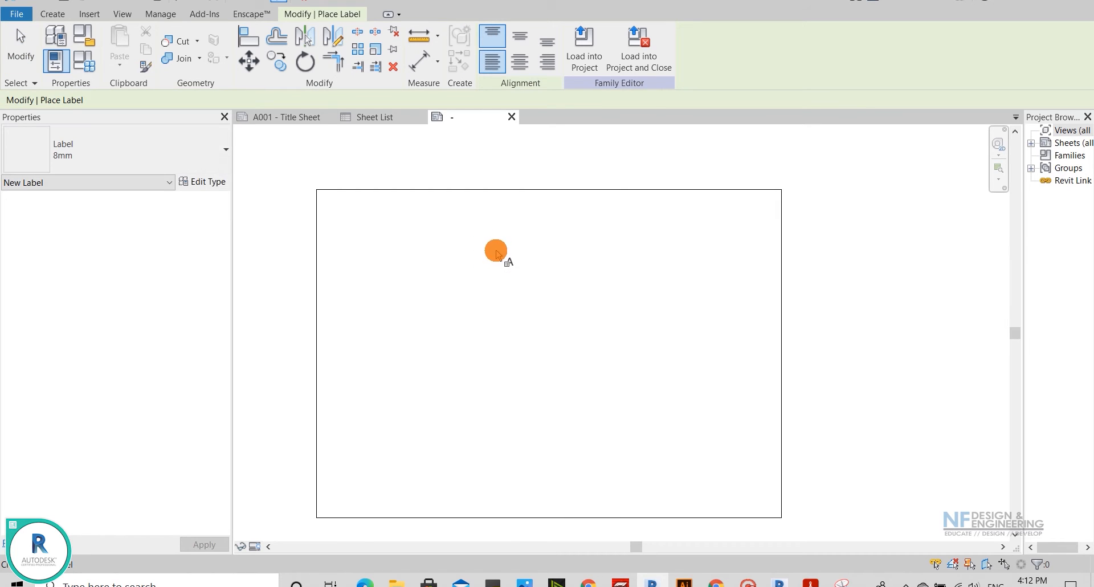
pyautogui.click(496, 254)
pyautogui.scroll(-10, 186, 233)
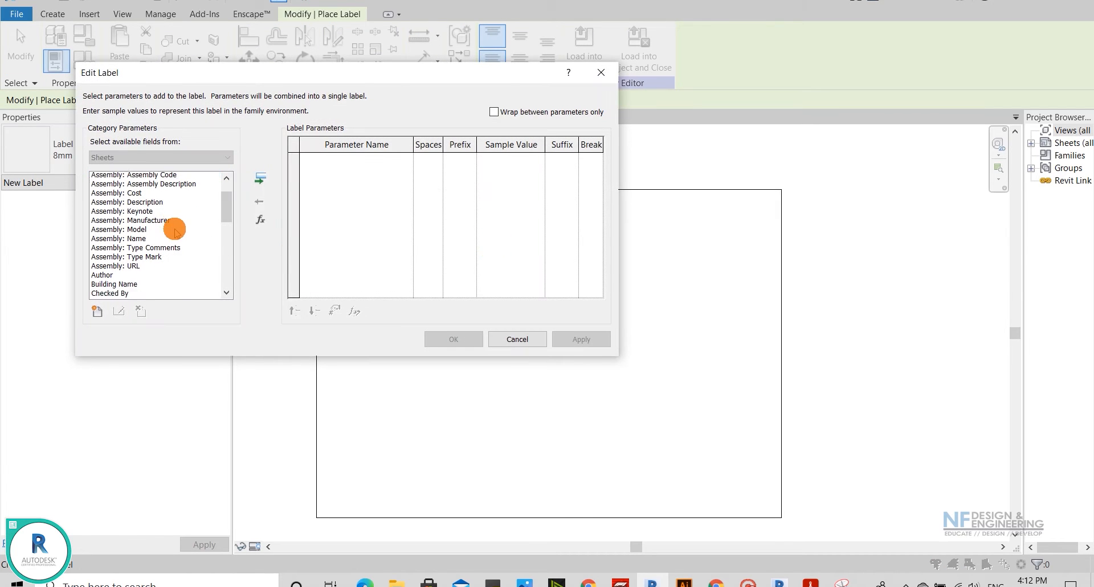
pyautogui.scroll(-2, 166, 255)
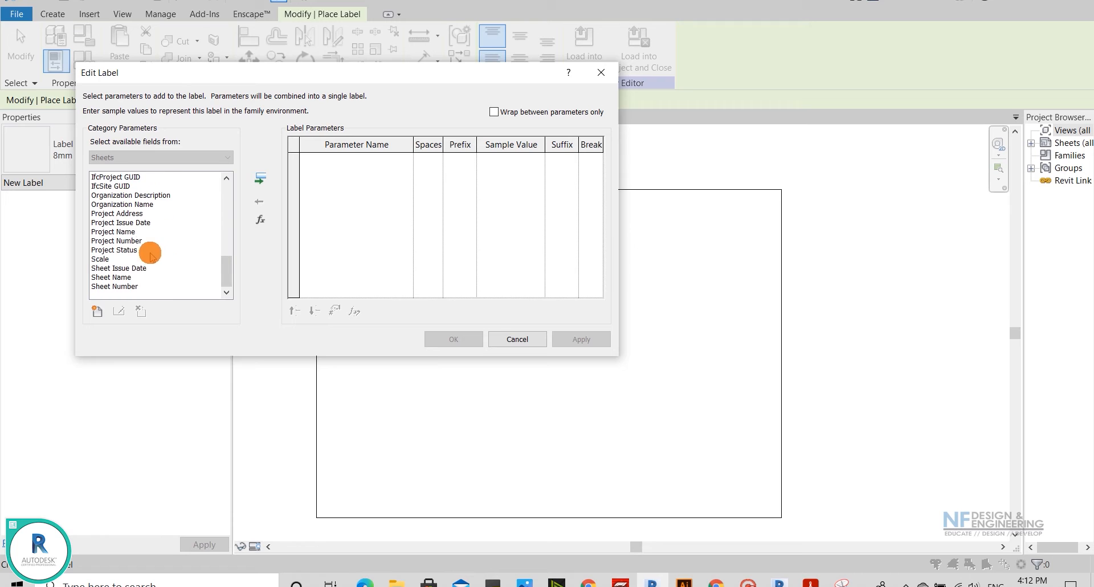
pyautogui.click(126, 232)
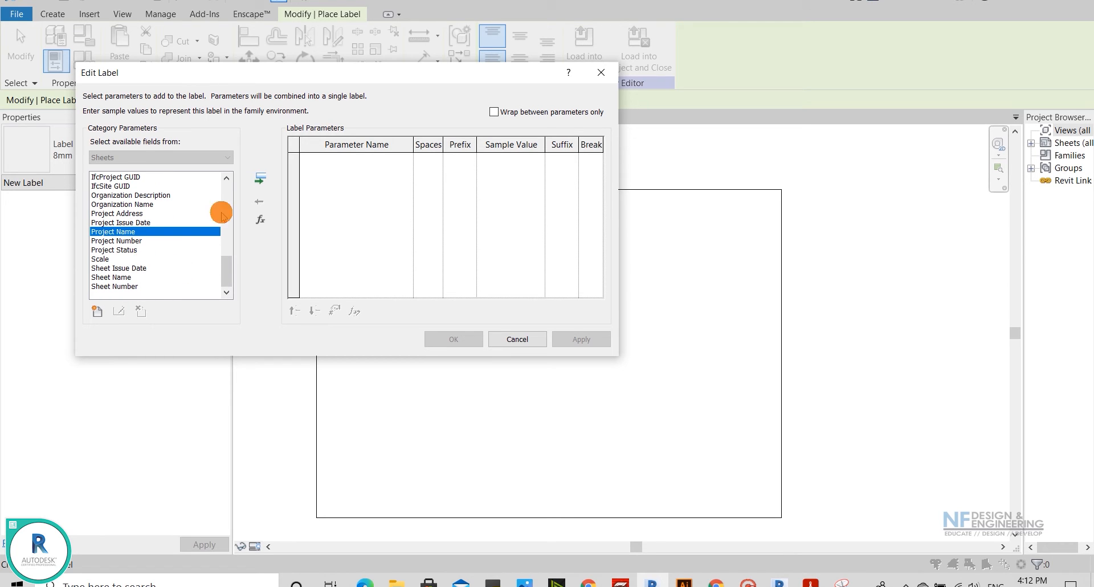
pyautogui.click(259, 179)
pyautogui.click(450, 339)
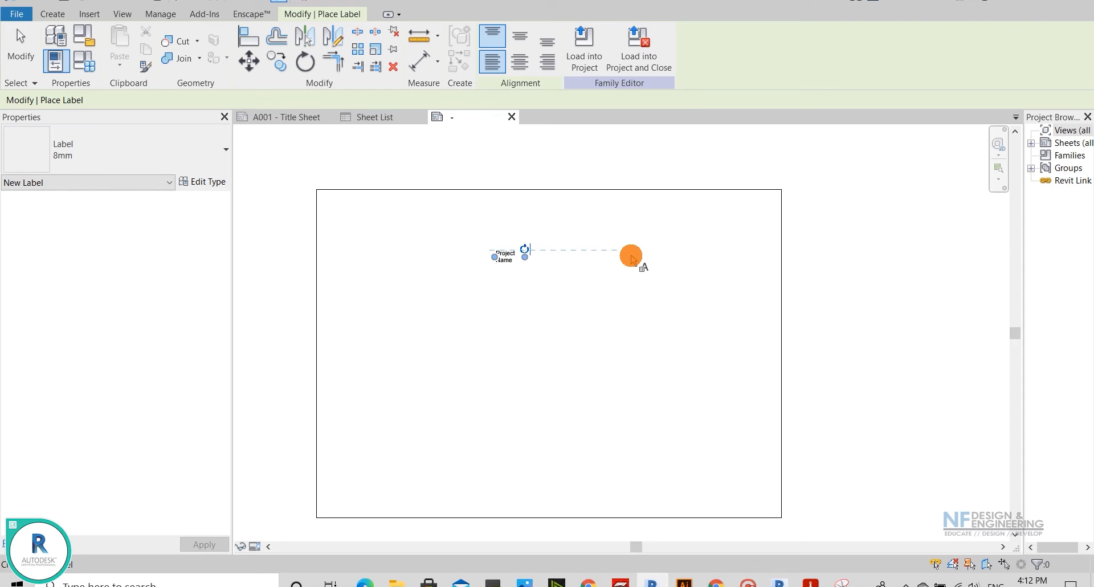
# - Place a second label with the Organization Name parameter level with Project Name on its right, and end label placement
pyautogui.click(632, 256)
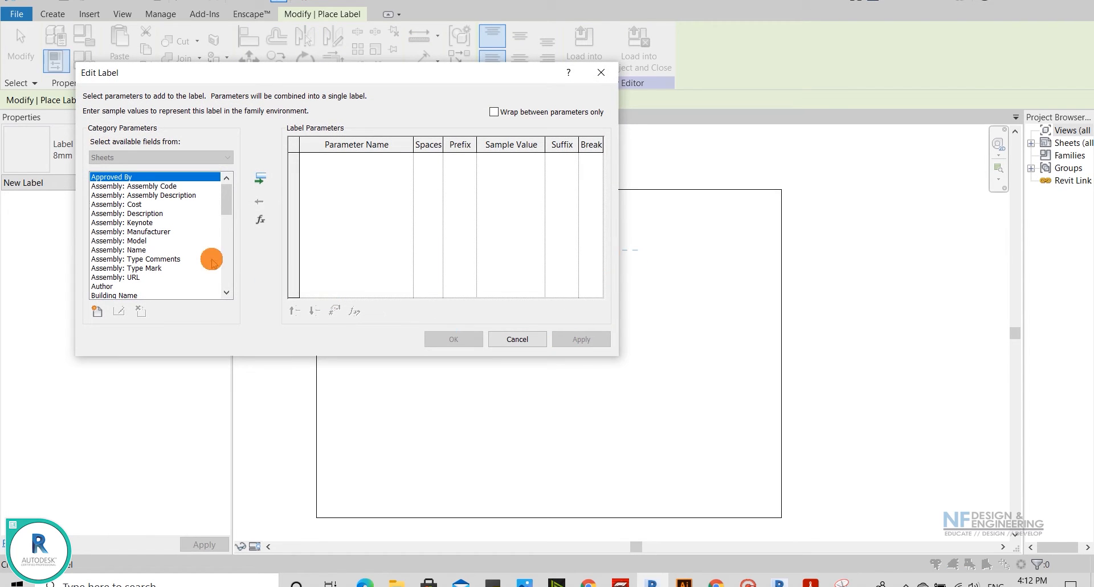
pyautogui.scroll(-9, 211, 262)
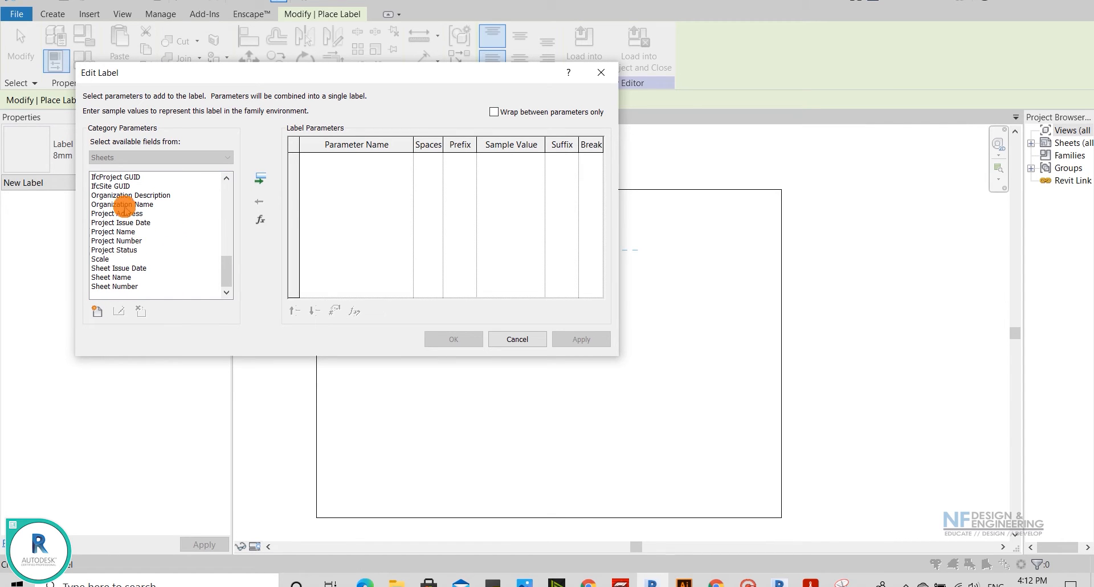
pyautogui.click(125, 204)
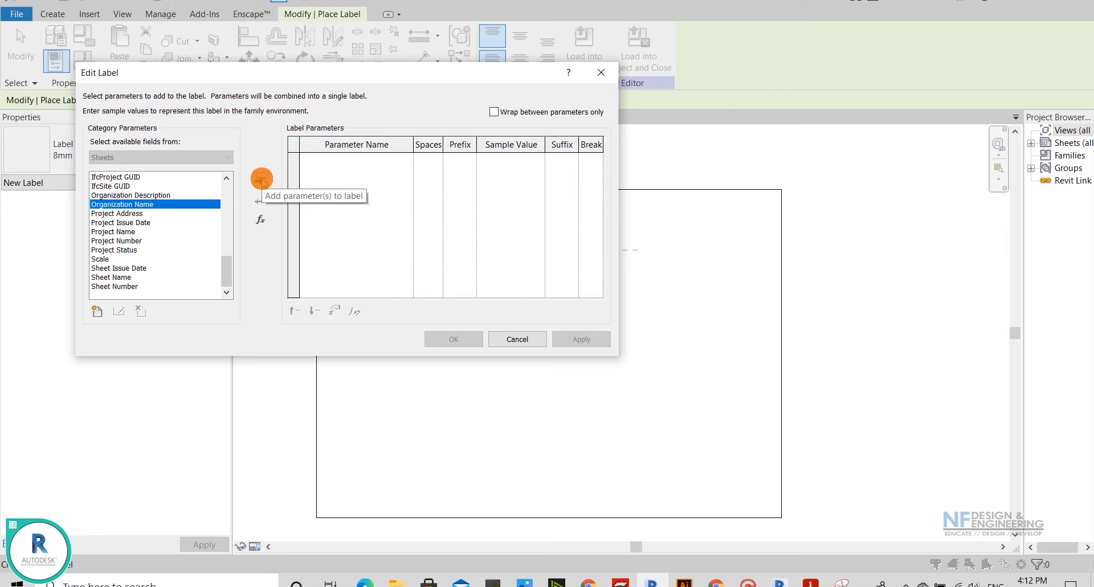
pyautogui.click(262, 179)
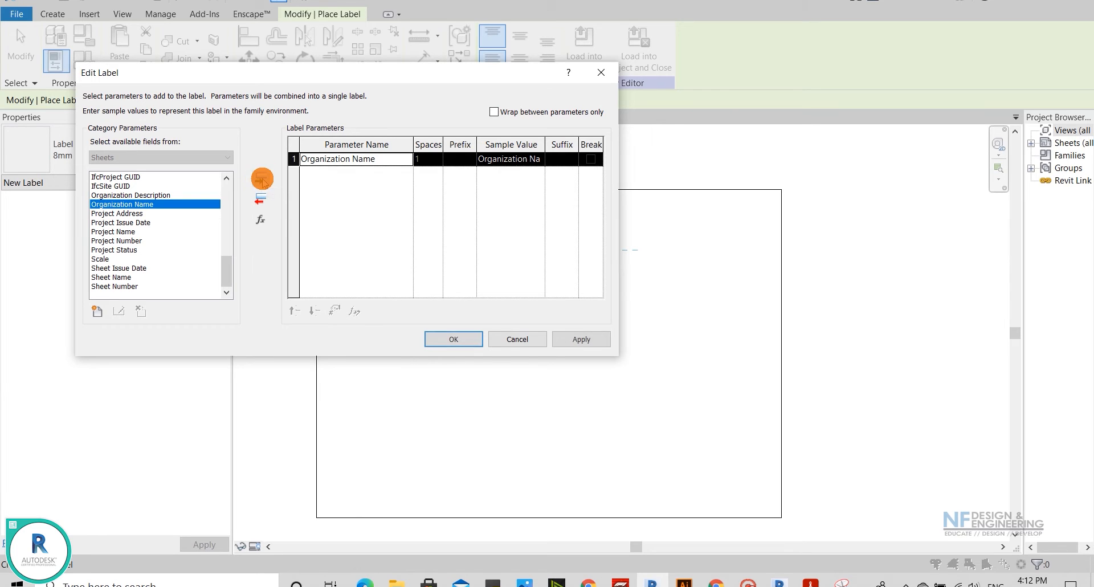
pyautogui.click(450, 339)
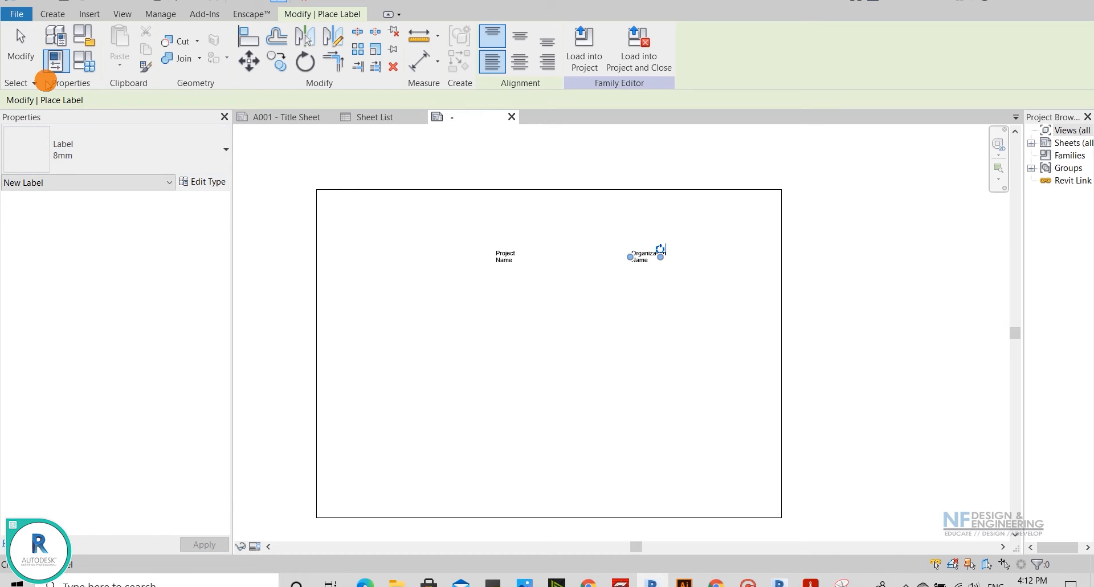
pyautogui.click(23, 53)
# - Switch the Project Name label to the 12mm label type
pyautogui.scroll(2, 519, 249)
pyautogui.click(507, 256)
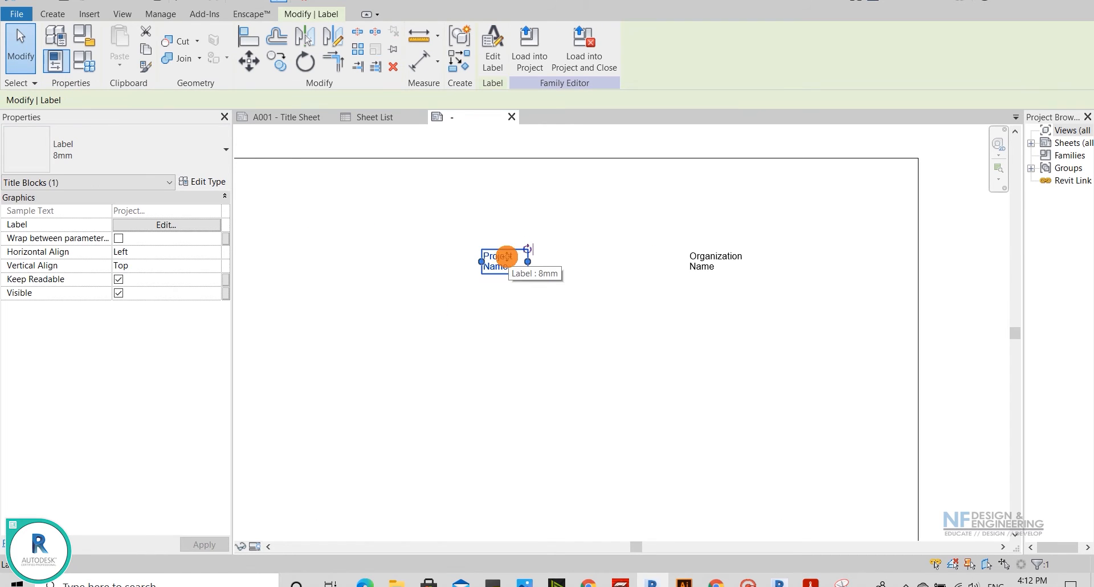
pyautogui.click(146, 148)
pyautogui.click(118, 236)
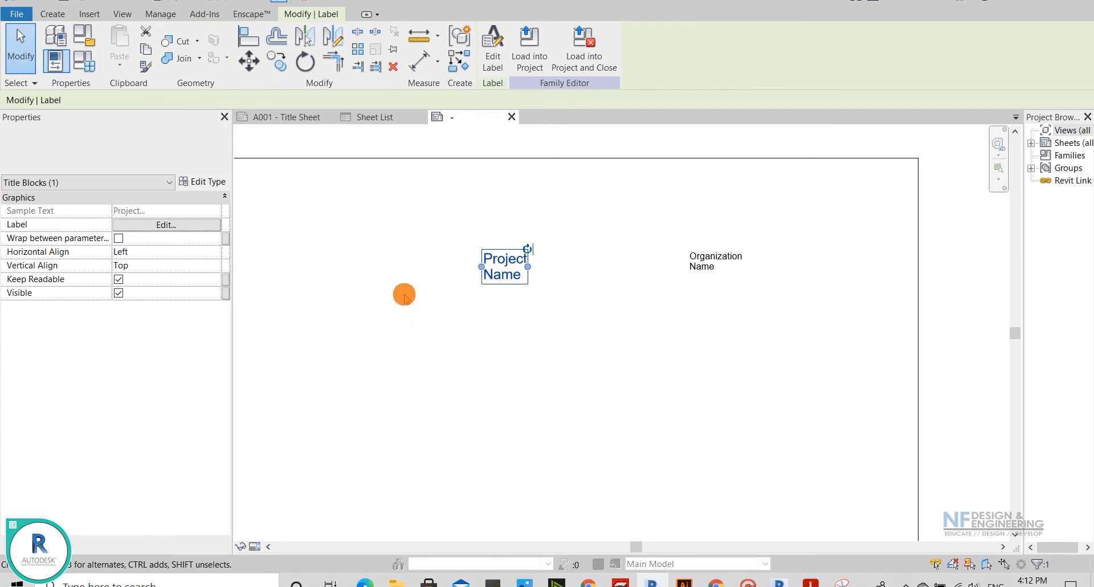
# - Duplicate the Project Name label's type as 20mm and set its text size to 20 mm
pyautogui.click(204, 181)
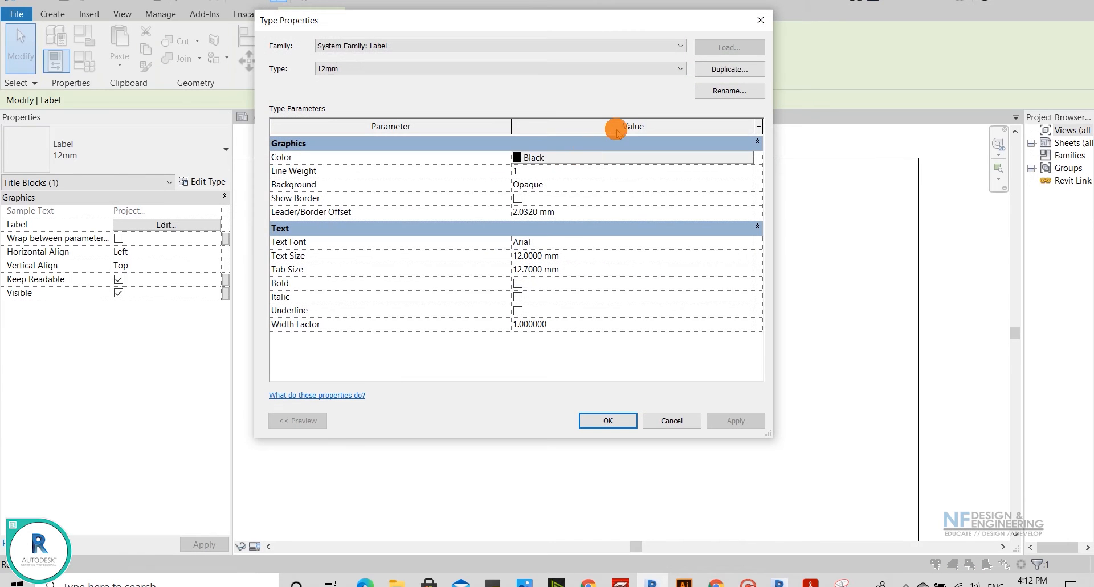
pyautogui.click(739, 69)
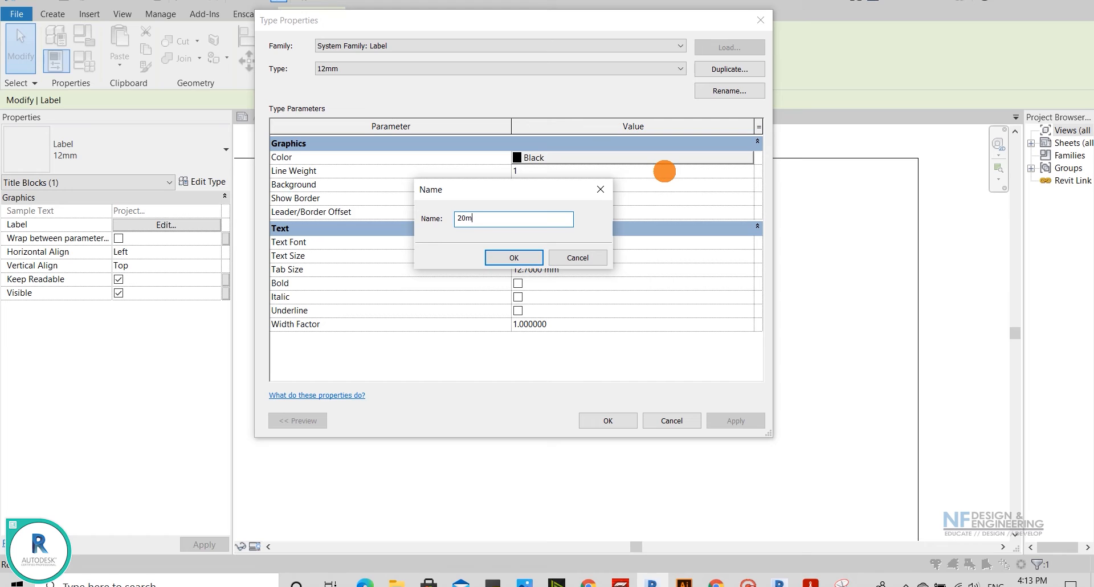
pyautogui.write('20mm')
pyautogui.press('Return')
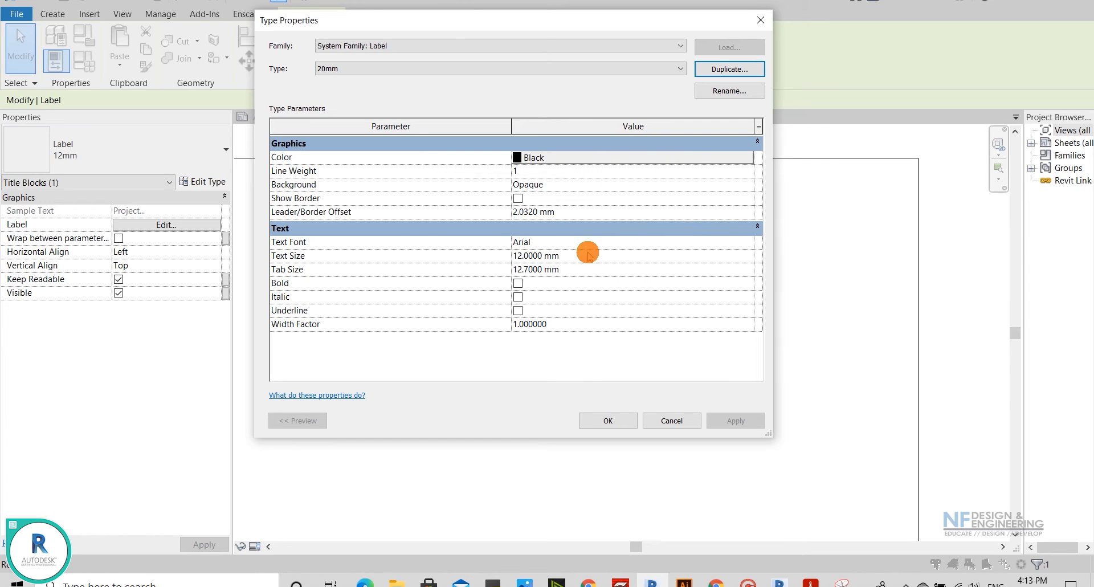
pyautogui.moveTo(531, 258); pyautogui.dragTo(513, 260)
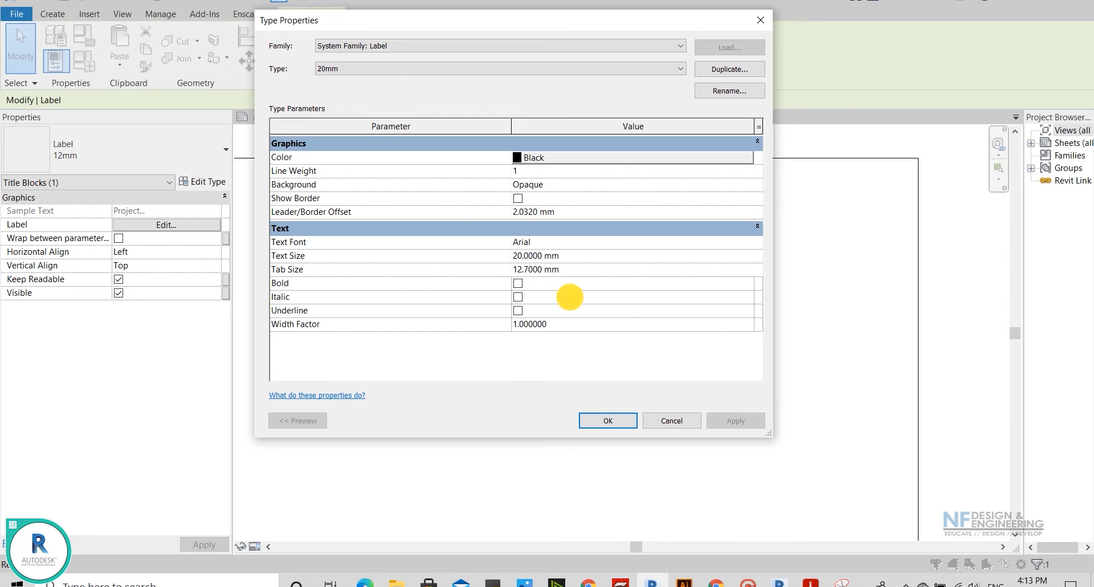
pyautogui.click(569, 297)
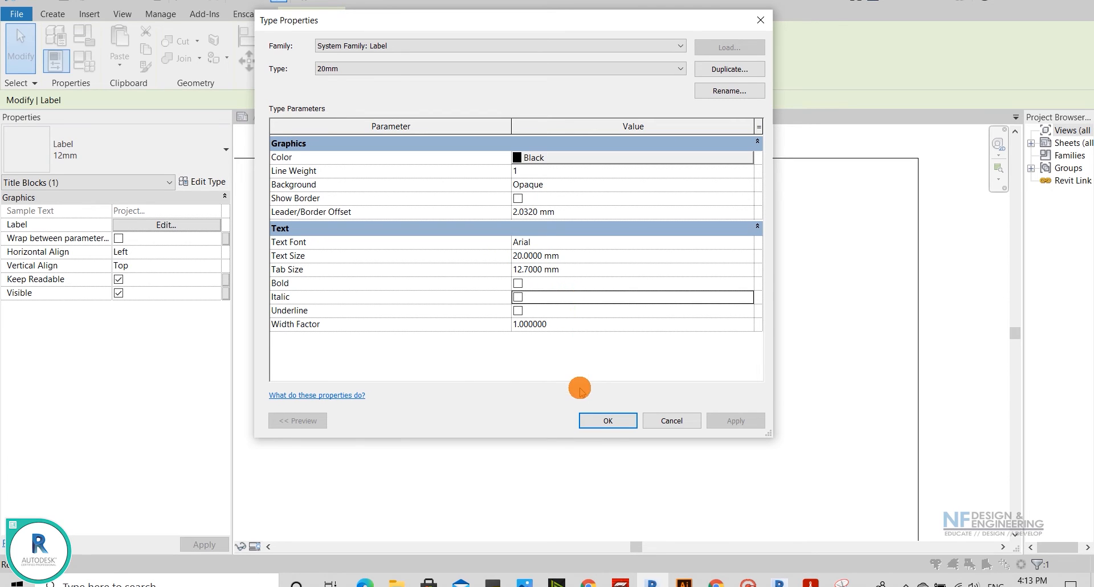
pyautogui.click(598, 426)
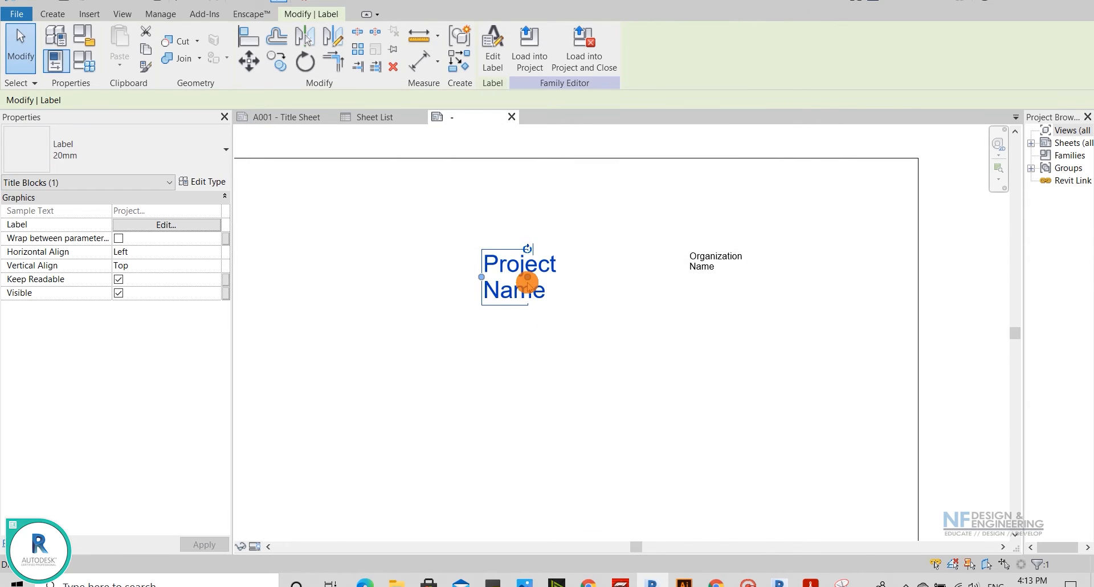
# - Widen the Project Name label so it fits on one line, and move it slightly up and left
pyautogui.moveTo(528, 277); pyautogui.dragTo(648, 275)
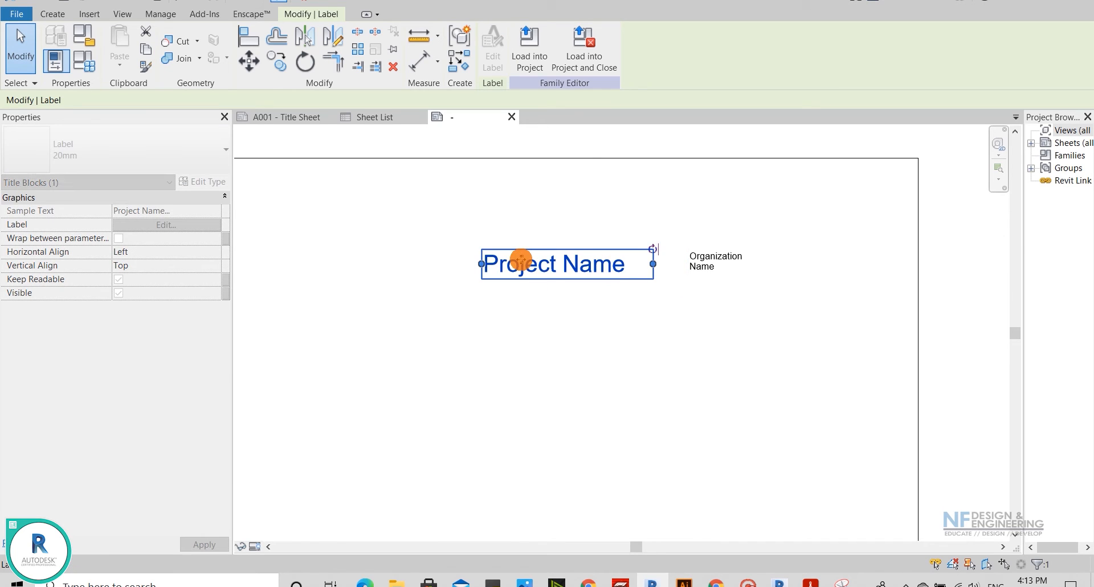
pyautogui.moveTo(519, 258); pyautogui.dragTo(468, 248)
pyautogui.scroll(-2, 468, 240)
pyautogui.scroll(1, 476, 239)
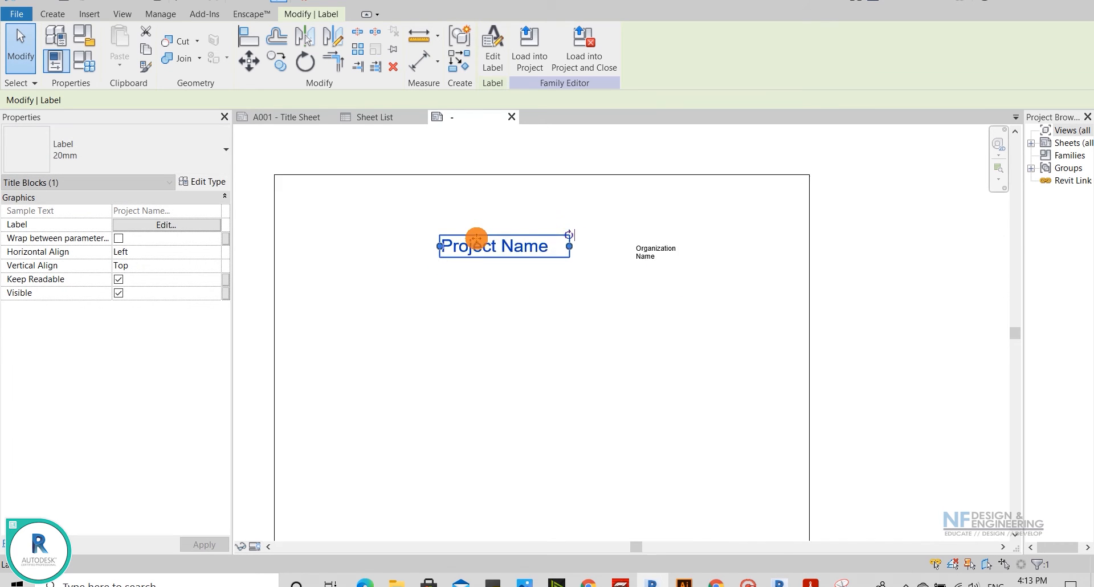
# - Move the Organization Name label to just beneath the Project Name label
pyautogui.click(667, 259)
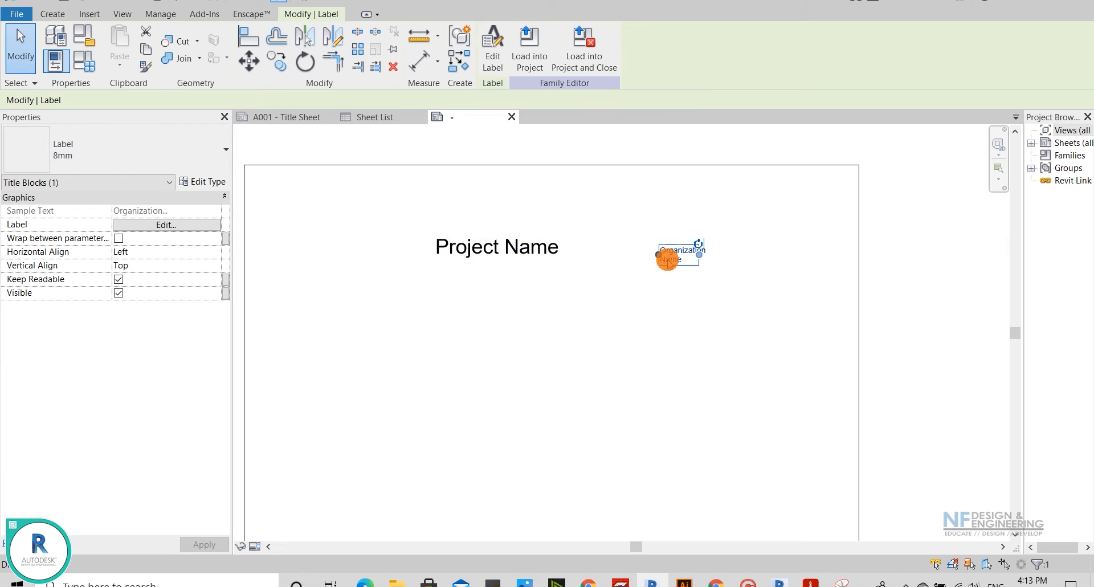
pyautogui.keyDown('ctrl'); pyautogui.moveTo(682, 244); pyautogui.dragTo(506, 273); pyautogui.keyUp('ctrl')
pyautogui.scroll(-2, 479, 216)
pyautogui.middleClick(477, 219)
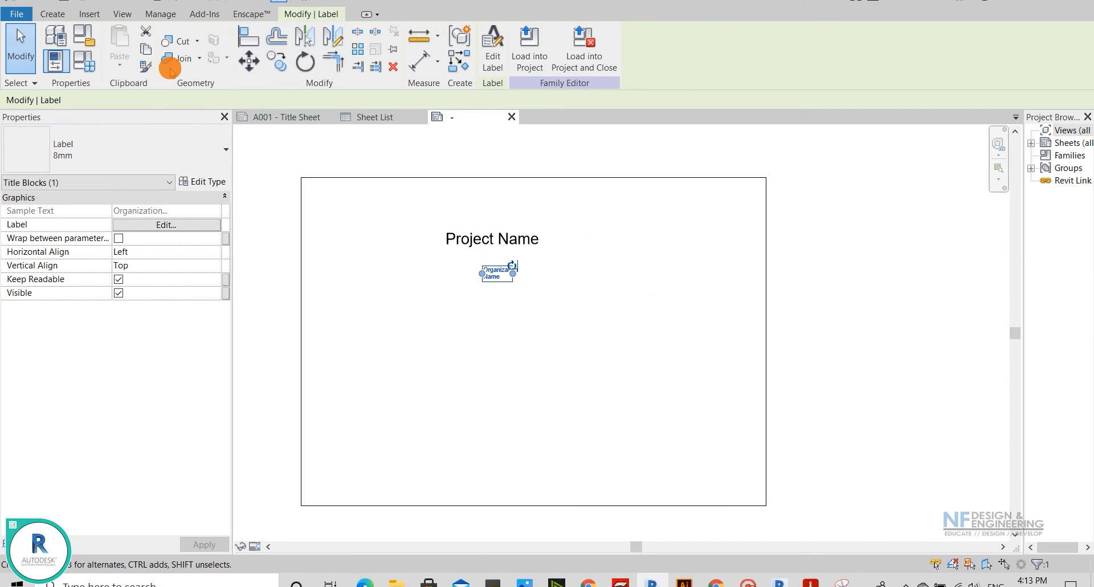
pyautogui.click(54, 14)
pyautogui.click(115, 48)
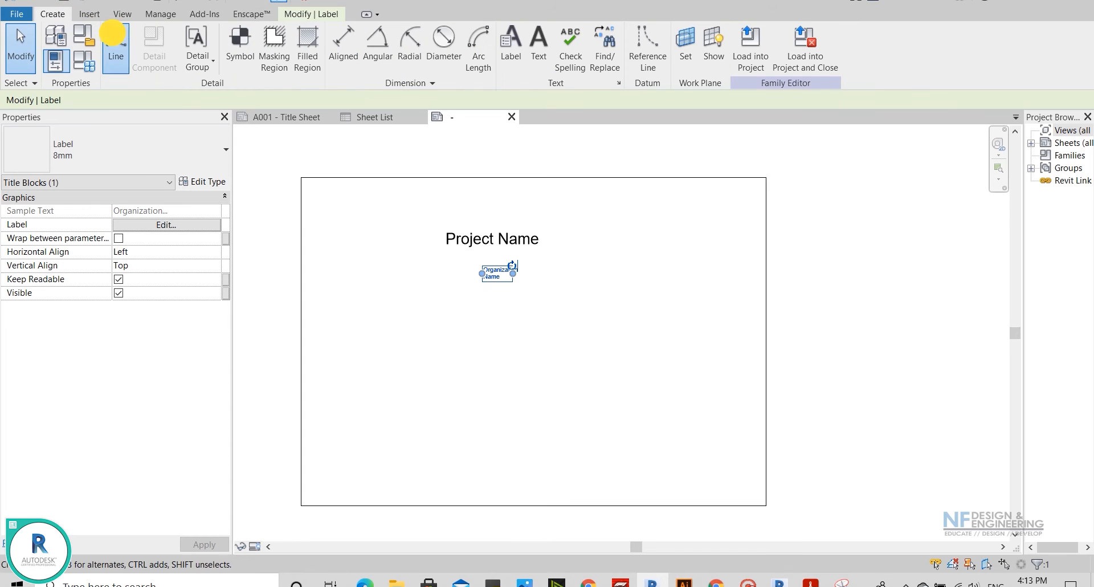
pyautogui.click(534, 177)
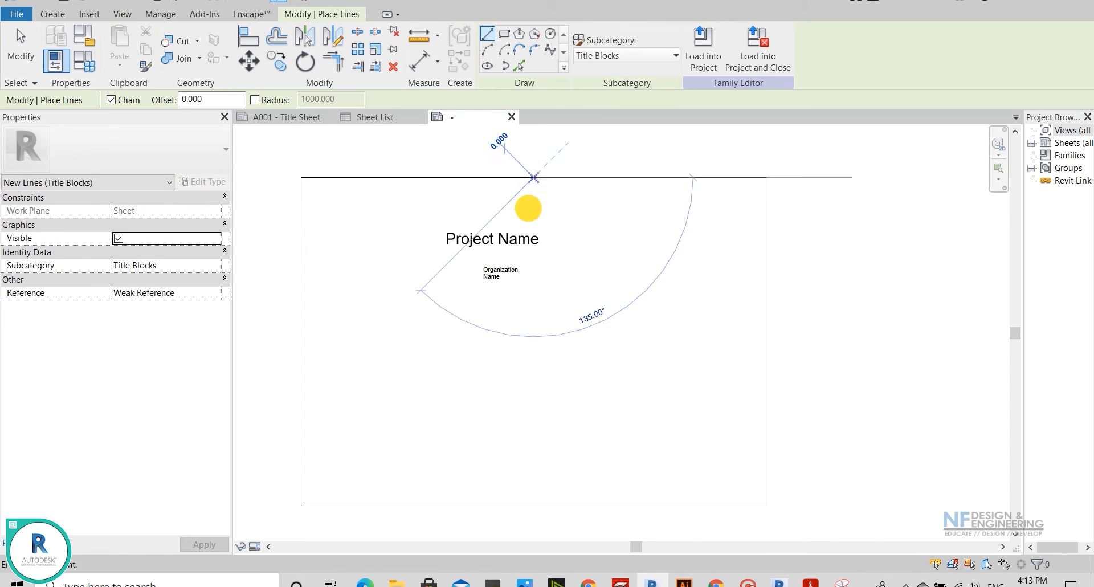
pyautogui.click(541, 467)
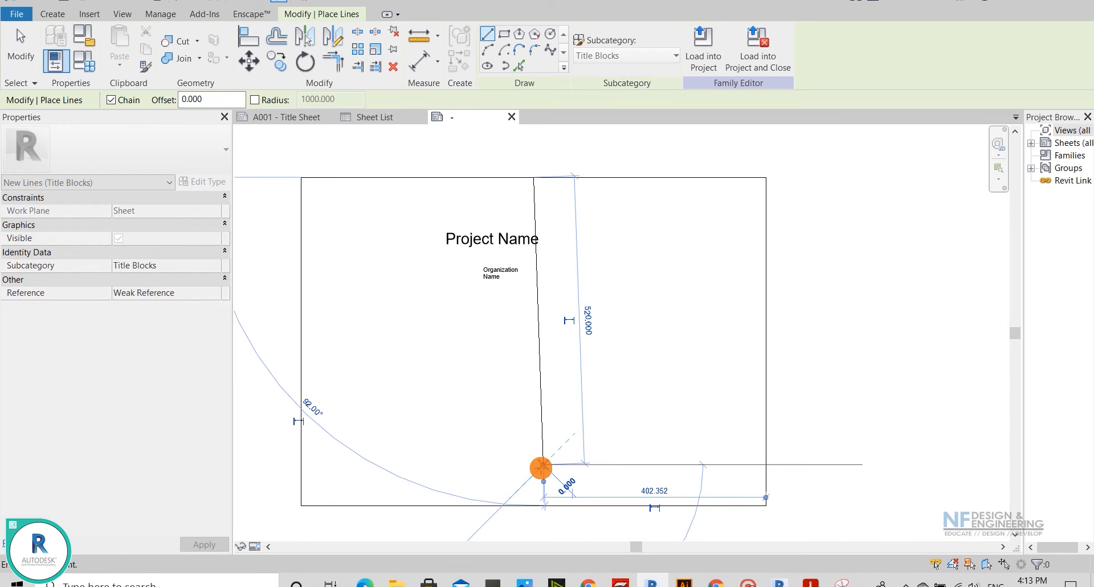
pyautogui.press('Escape')
pyautogui.press('Escape')
pyautogui.hotkey('ctrl', 'z')
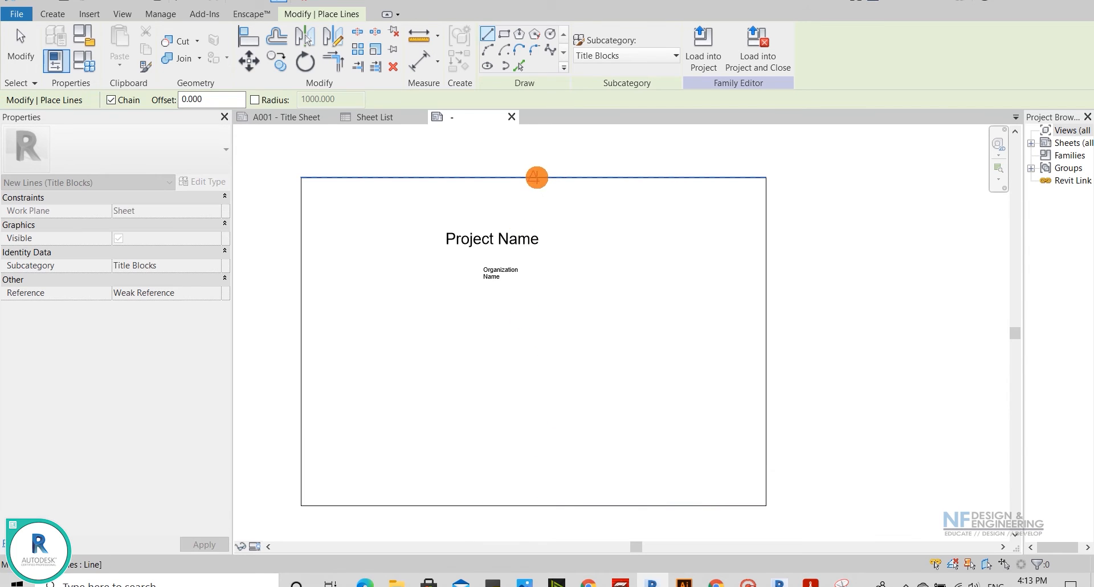
# - Draw a vertical guide line about 340 mm long straight down from the midpoint of the title block's upper border
pyautogui.click(533, 177)
pyautogui.click(533, 366)
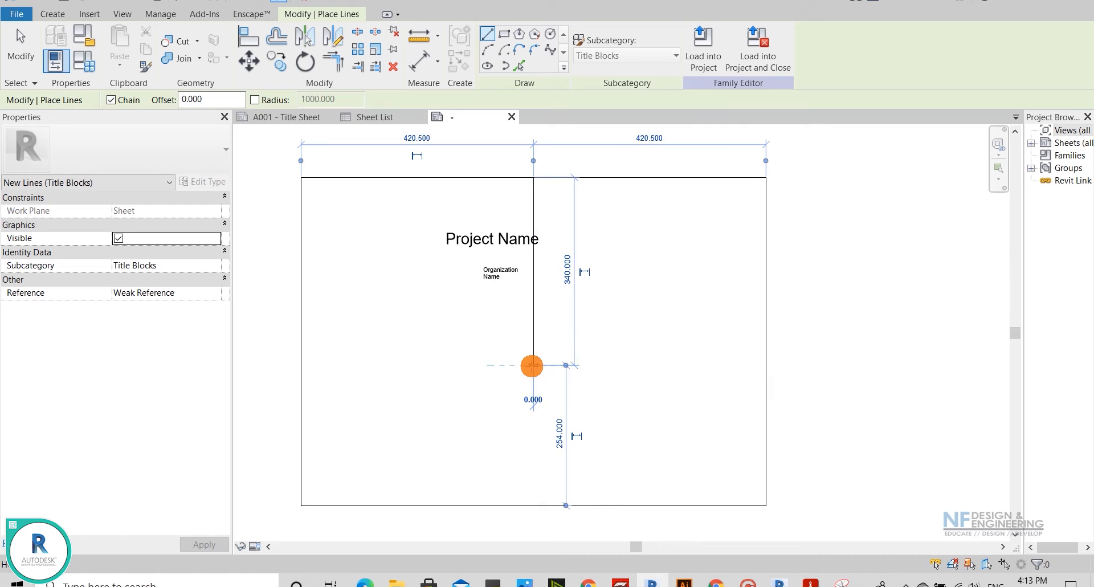
pyautogui.press('Escape')
pyautogui.press('Escape')
# - Move the Project Name label to the right so its start lines up with the Organization Name label
pyautogui.scroll(2, 450, 205)
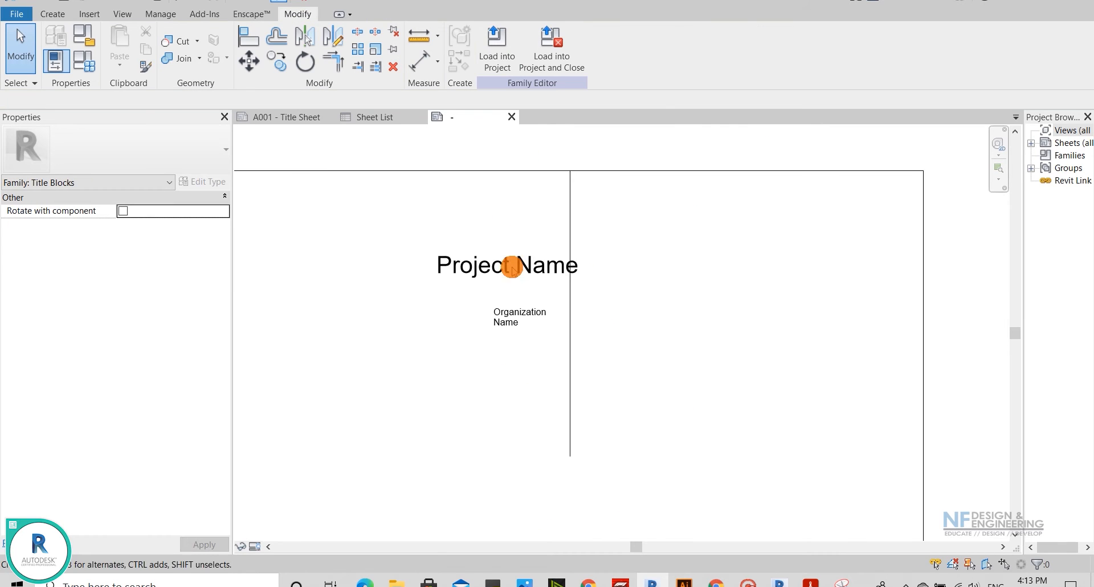
pyautogui.click(515, 274)
pyautogui.moveTo(515, 274); pyautogui.dragTo(567, 258)
pyautogui.scroll(-1, 561, 279)
pyautogui.scroll(1, 479, 288)
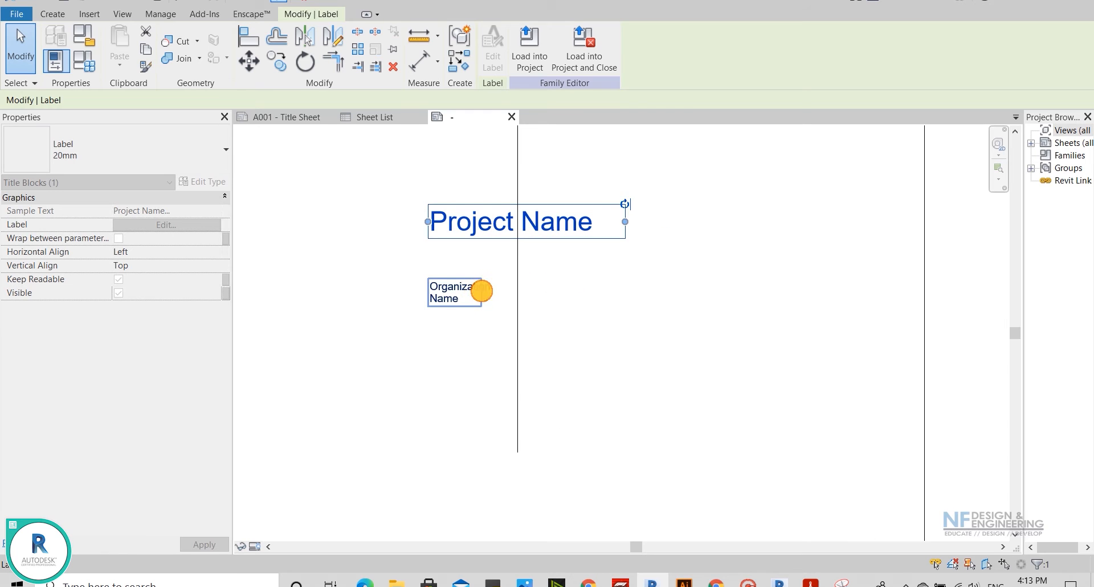
# - Widen the Organization Name label to fit on one line and shift it right to straddle the guide line
pyautogui.click(481, 292)
pyautogui.moveTo(482, 293); pyautogui.dragTo(537, 286)
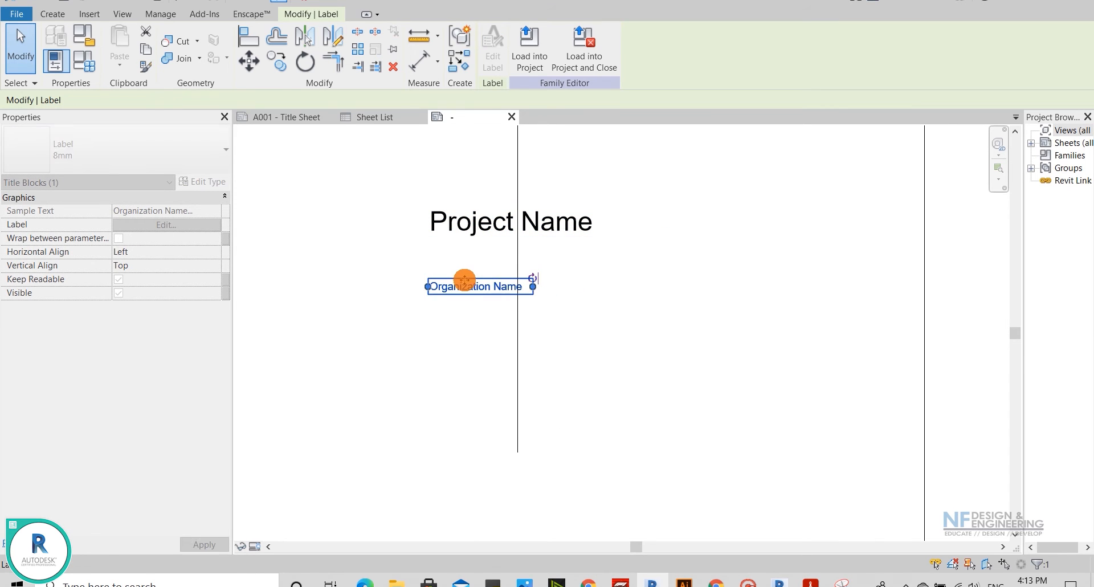
pyautogui.moveTo(464, 281); pyautogui.dragTo(506, 281)
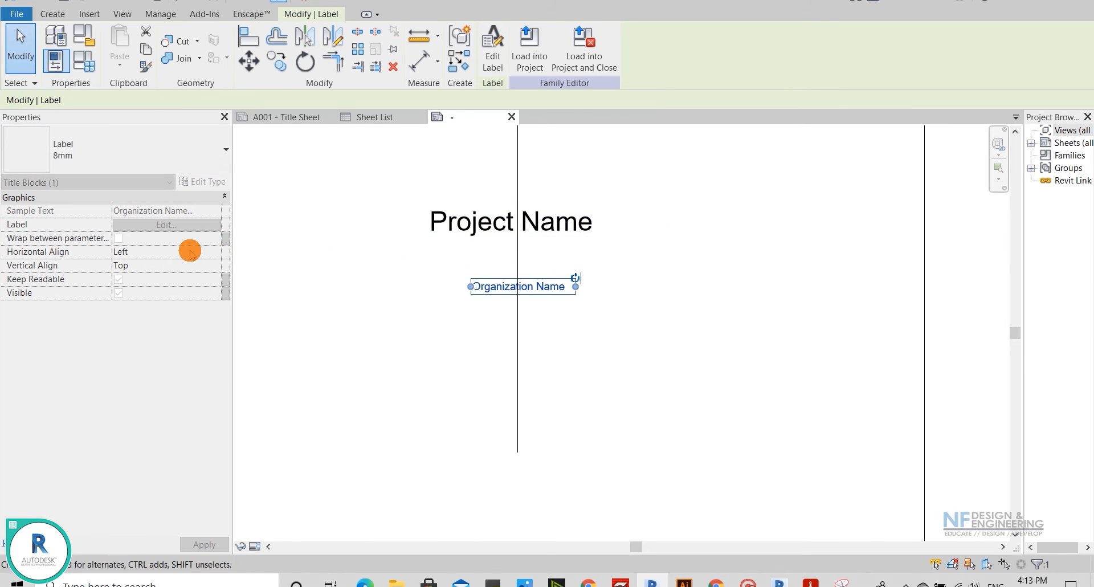
# - Set the Organization Name label's horizontal alignment to Center and its vertical alignment to Middle
pyautogui.click(216, 252)
pyautogui.click(121, 276)
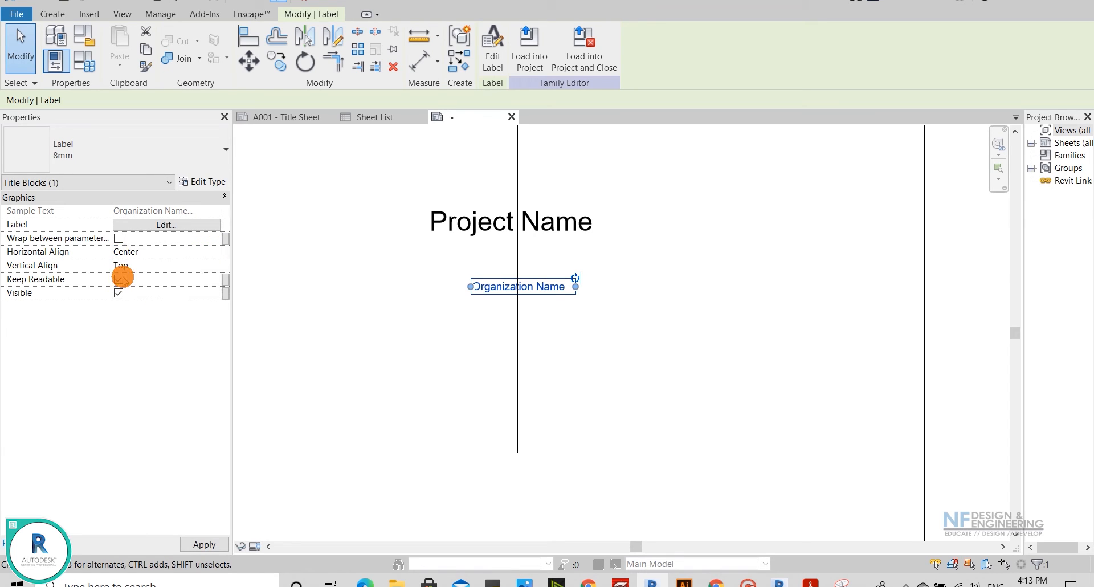
pyautogui.click(213, 267)
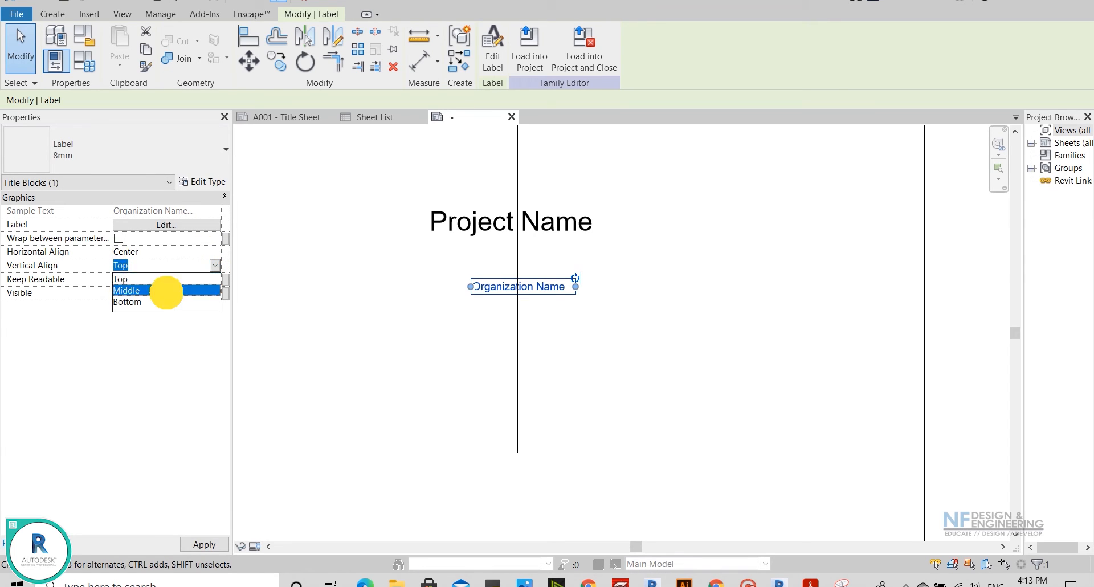
pyautogui.click(161, 291)
pyautogui.click(344, 299)
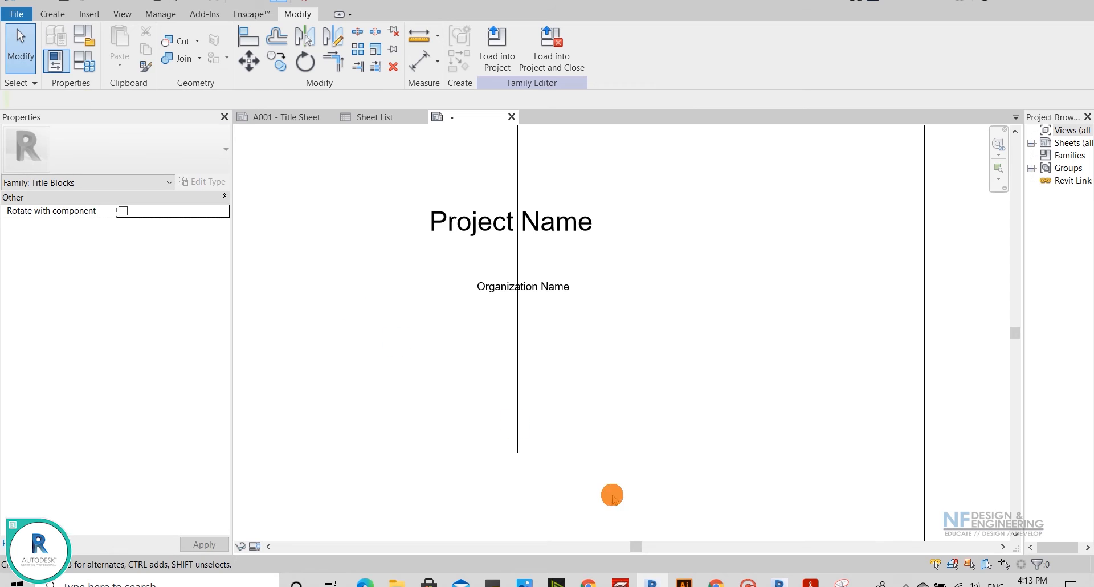
# - Set the Project Name label's horizontal alignment to Center and its vertical alignment to Middle
pyautogui.click(480, 222)
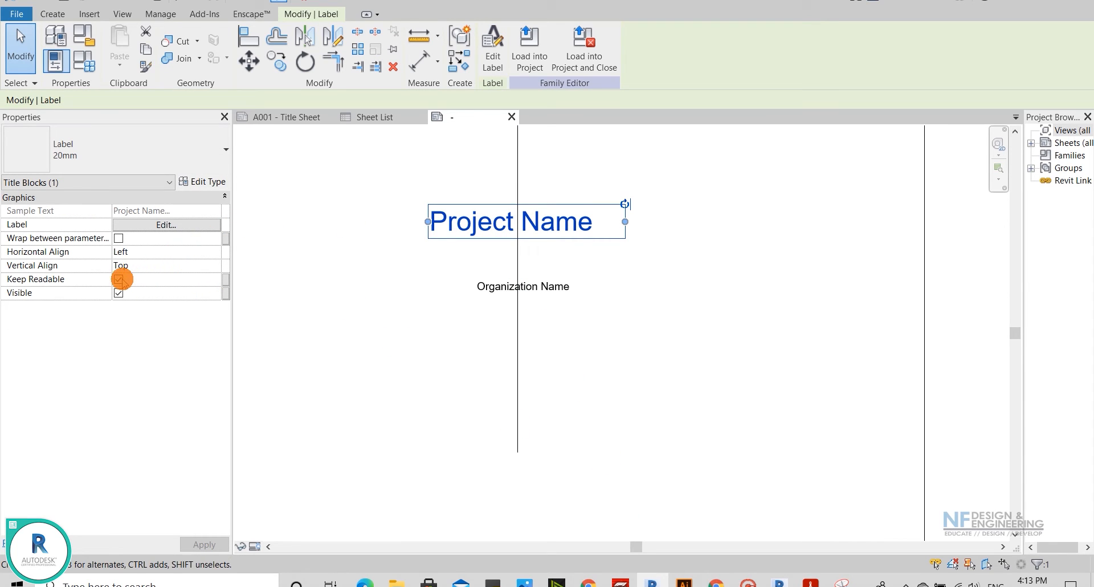
pyautogui.click(219, 251)
pyautogui.click(118, 276)
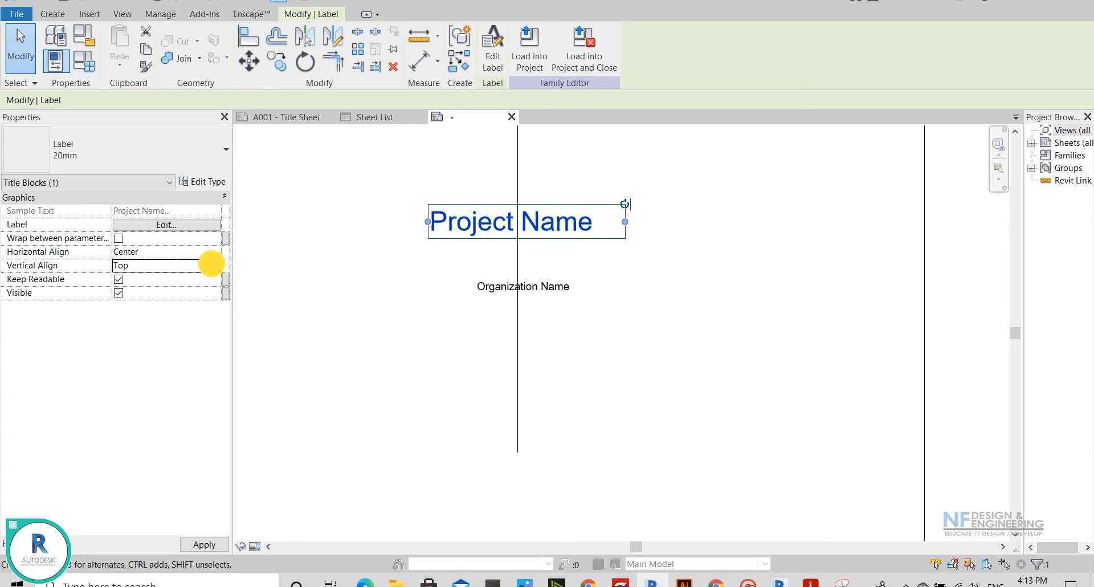
pyautogui.click(211, 264)
pyautogui.click(154, 285)
pyautogui.click(427, 305)
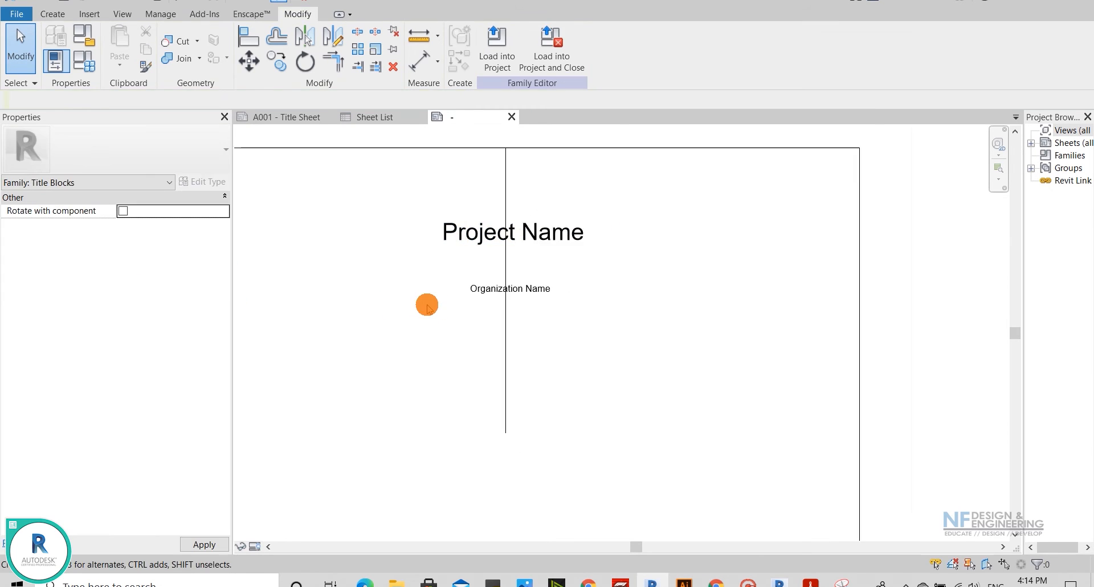
# - Delete the vertical guide line running through the two labels
pyautogui.scroll(-2, 428, 305)
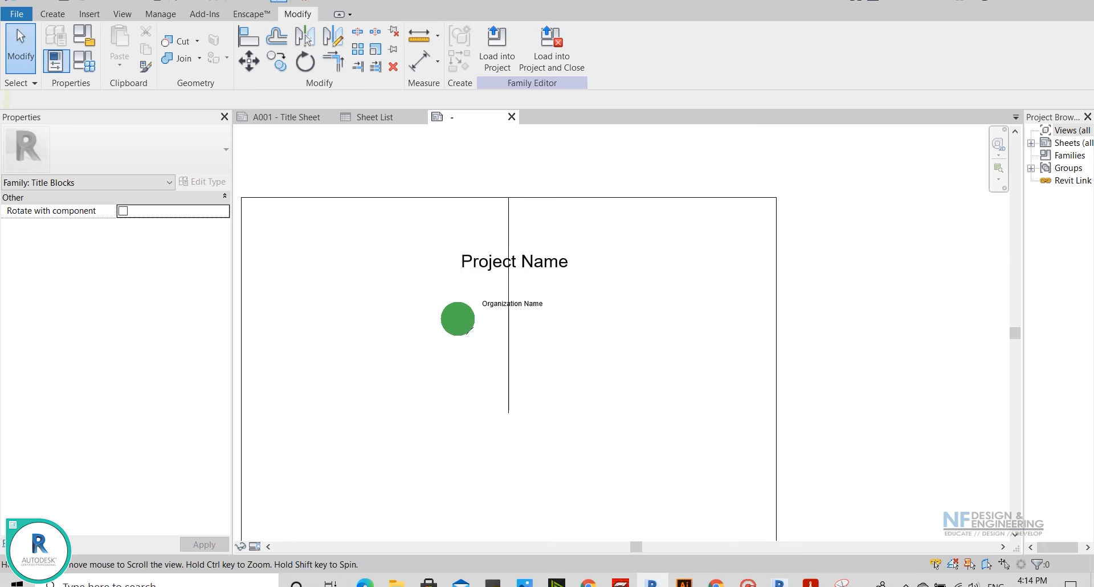
pyautogui.click(495, 330)
pyautogui.press('Escape')
pyautogui.moveTo(494, 328); pyautogui.dragTo(497, 284, button='middle')
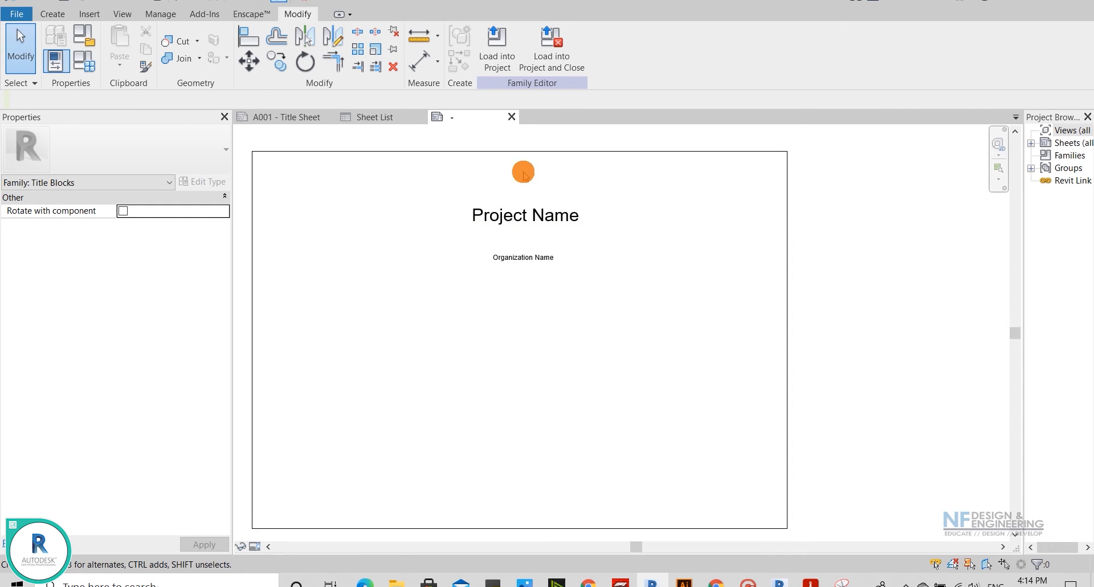
# - Start an image import and browse through OneDrive's Adobe, Premiere Pro and 12.0 folders to the Urinal MEP Revit folder
pyautogui.moveTo(649, 389); pyautogui.dragTo(655, 375, button='middle')
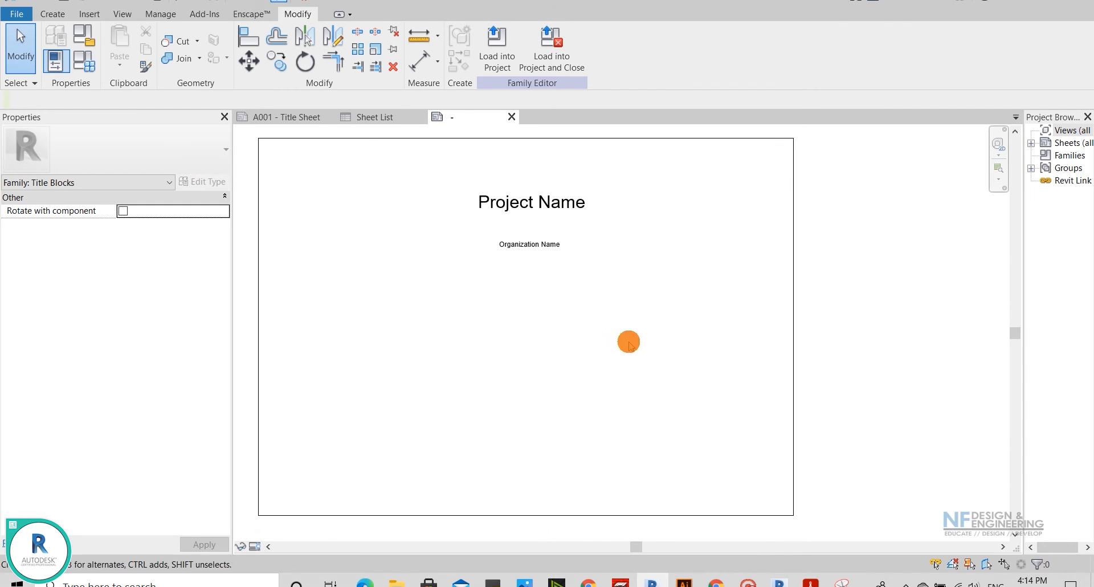
pyautogui.moveTo(580, 321); pyautogui.dragTo(578, 328, button='middle')
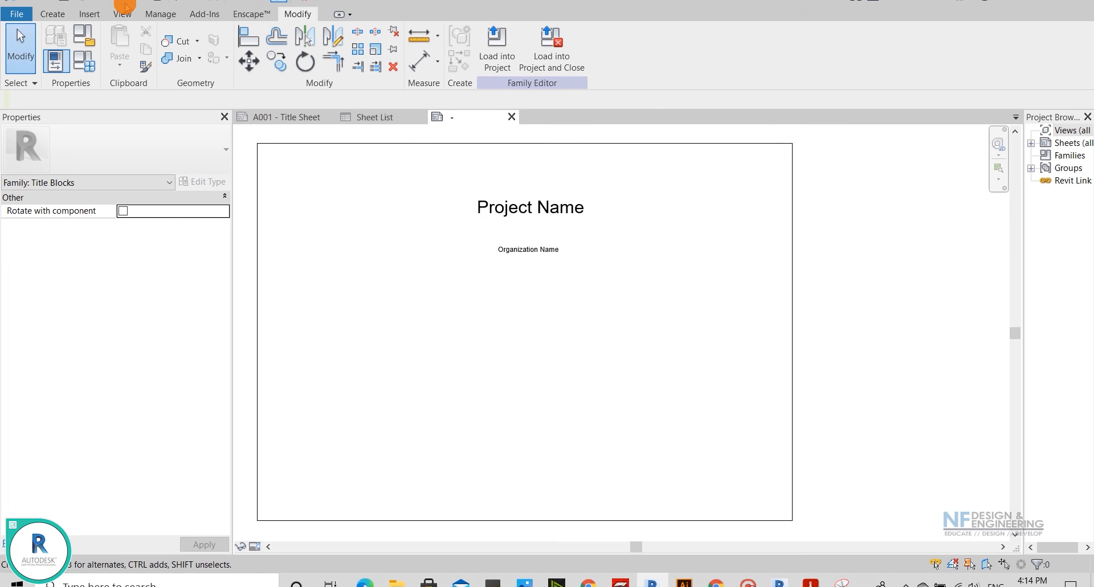
pyautogui.click(102, 14)
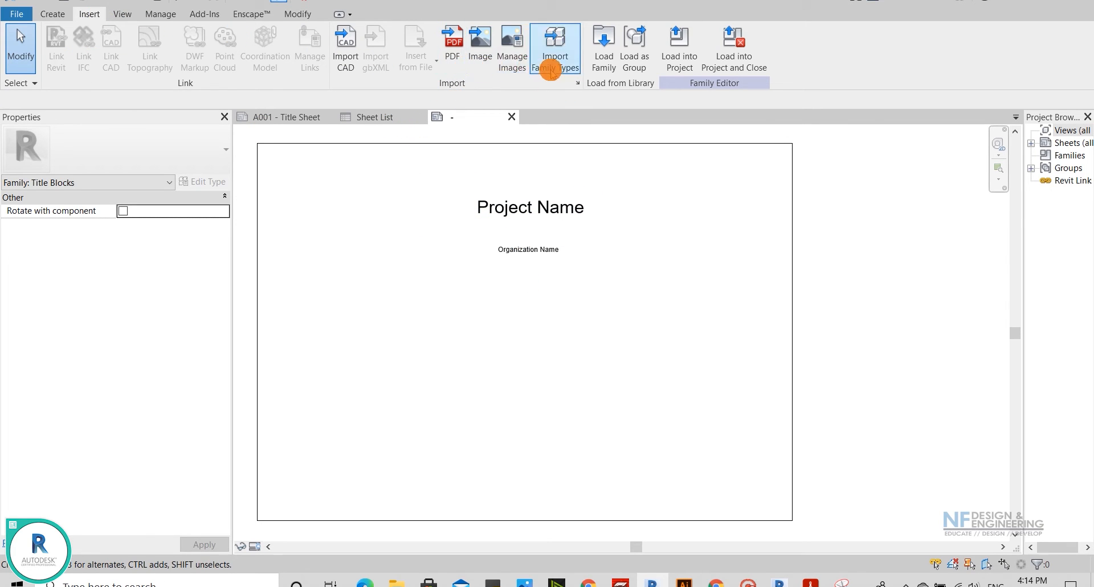
pyautogui.click(478, 47)
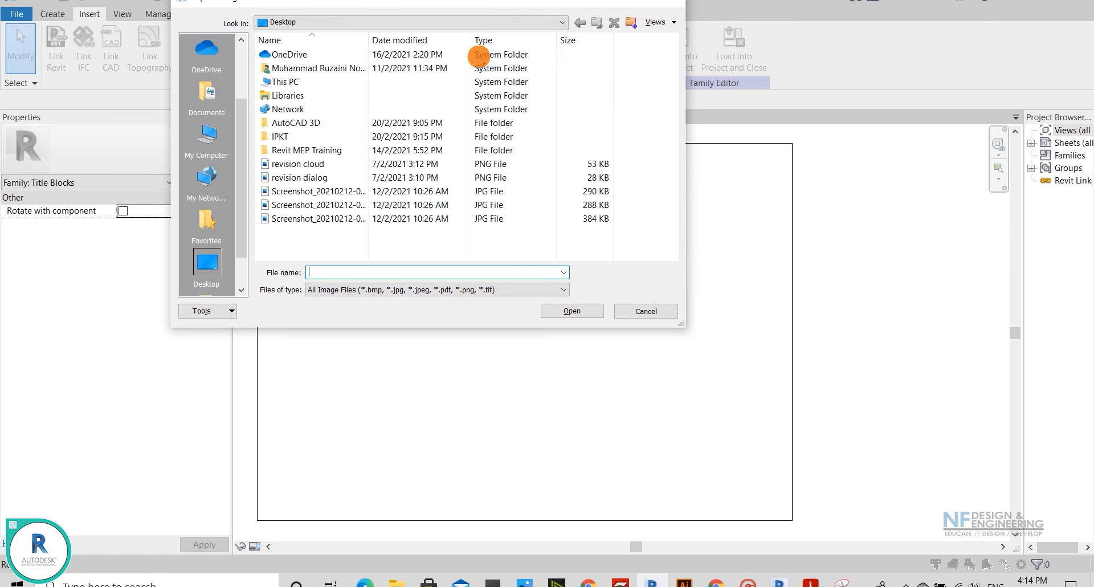
pyautogui.click(204, 67)
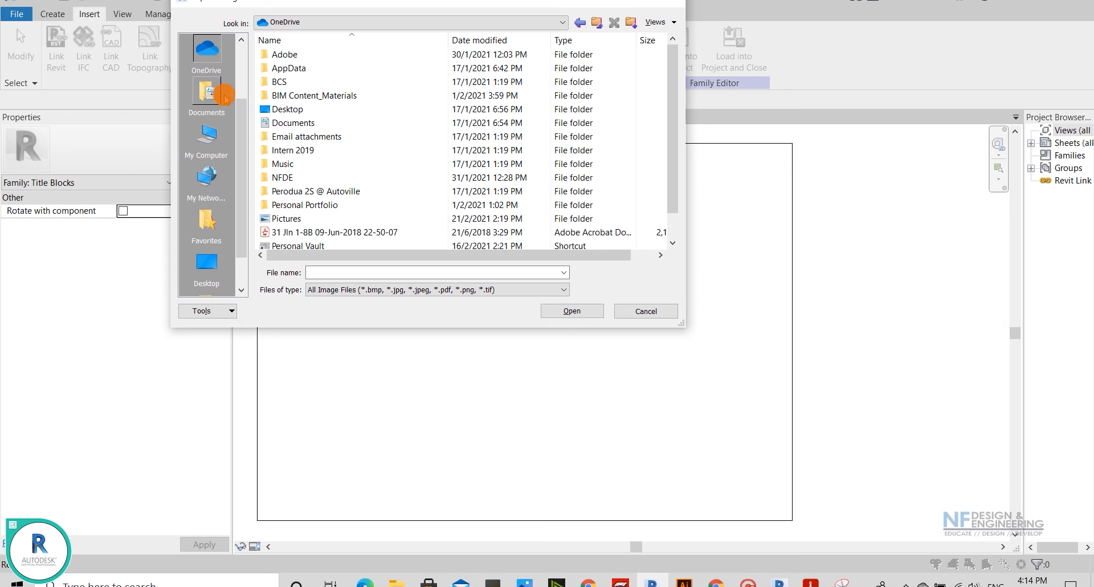
pyautogui.doubleClick(268, 54)
pyautogui.scroll(-1, 228, 98)
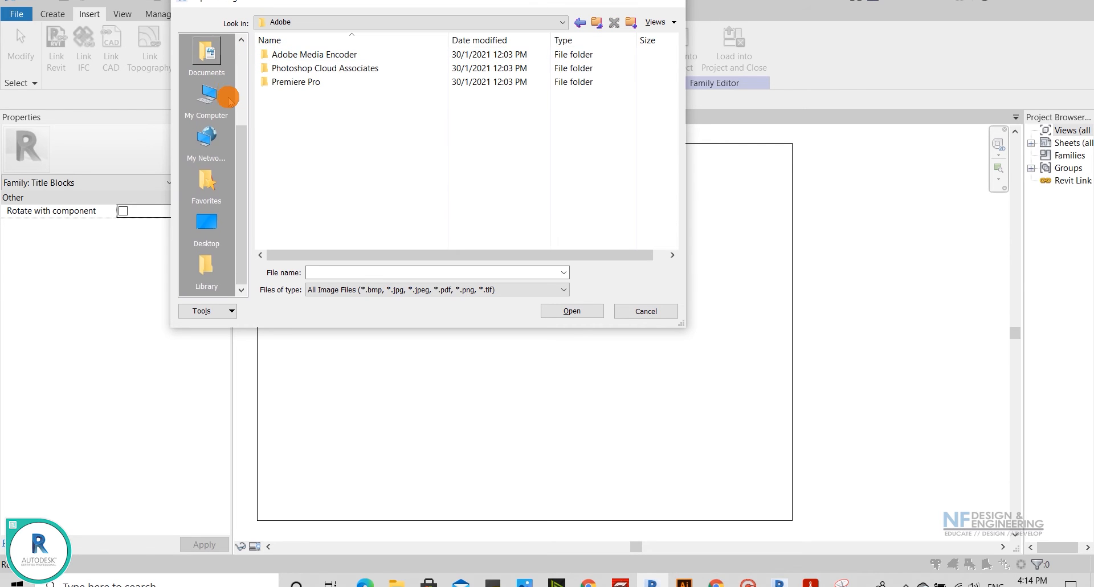
pyautogui.scroll(3, 216, 94)
pyautogui.doubleClick(288, 81)
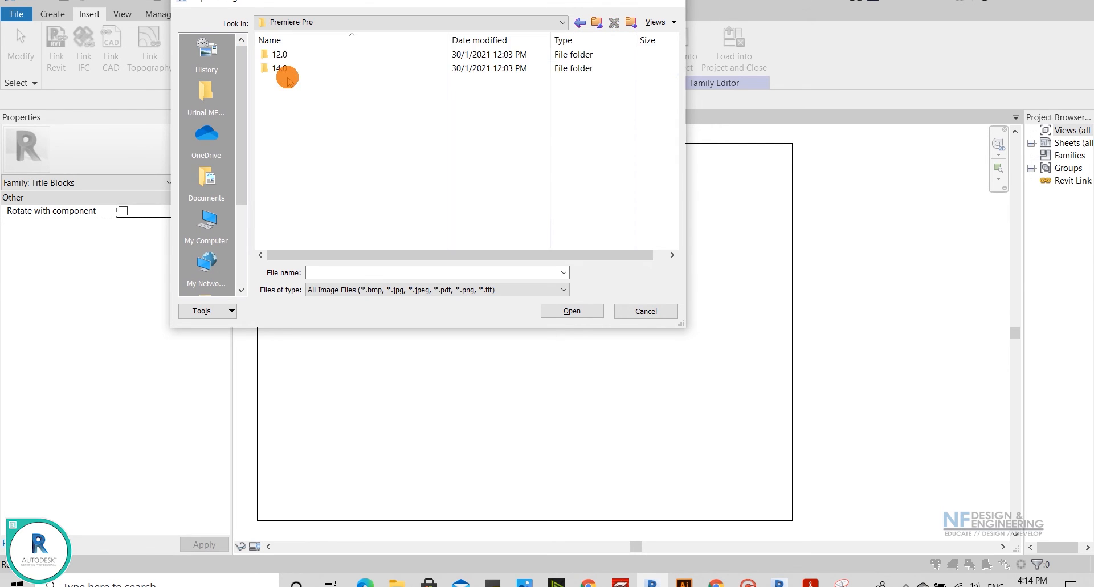
pyautogui.doubleClick(283, 54)
pyautogui.click(293, 108)
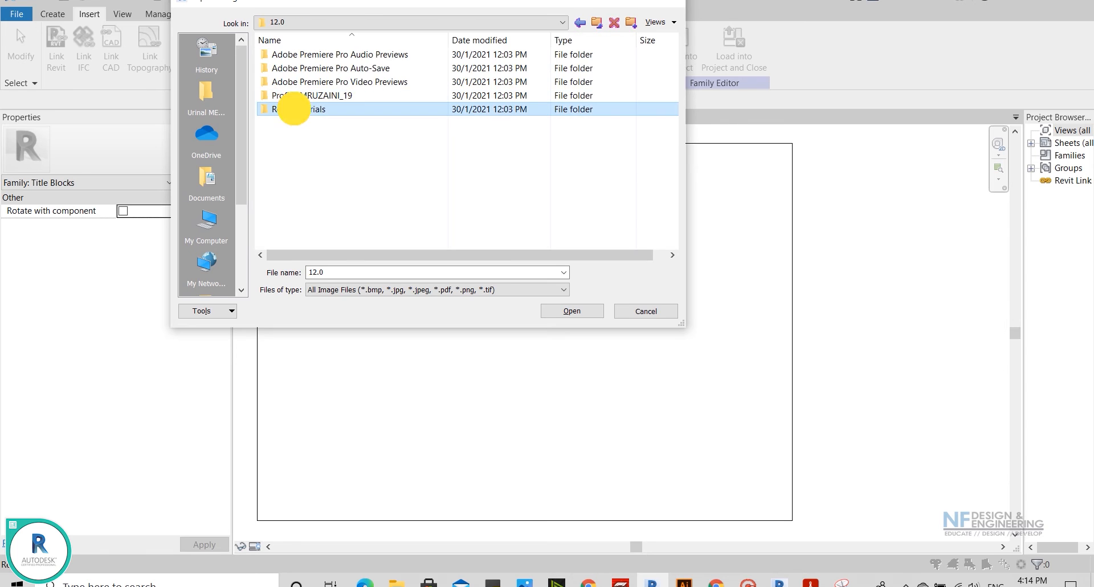
pyautogui.doubleClick(293, 108)
pyautogui.doubleClick(288, 81)
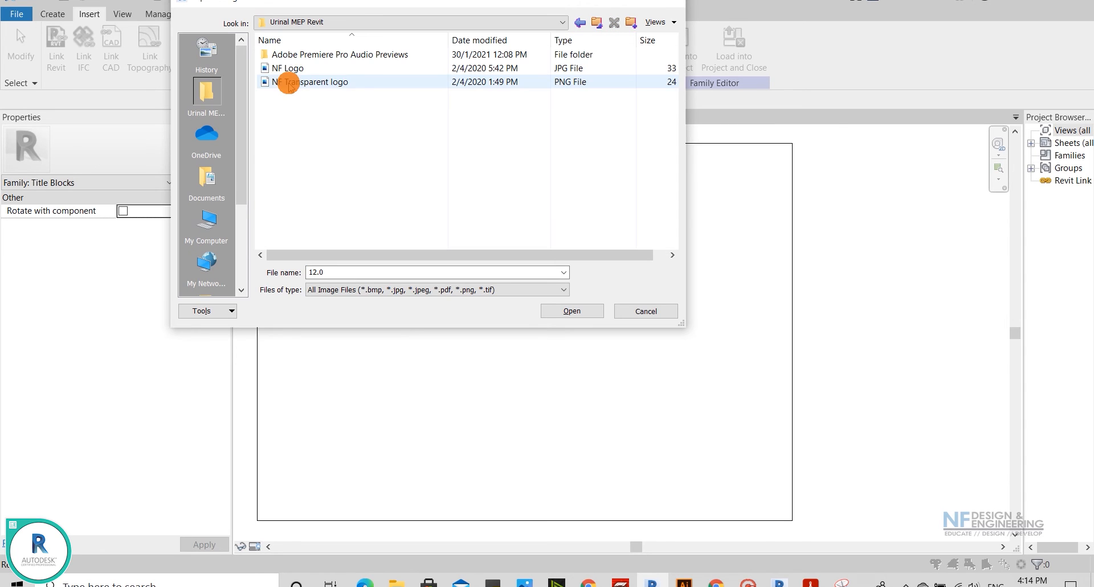
# - Import NF Transparent logo.png and place it centred just beneath the Organization Name label
pyautogui.click(289, 85)
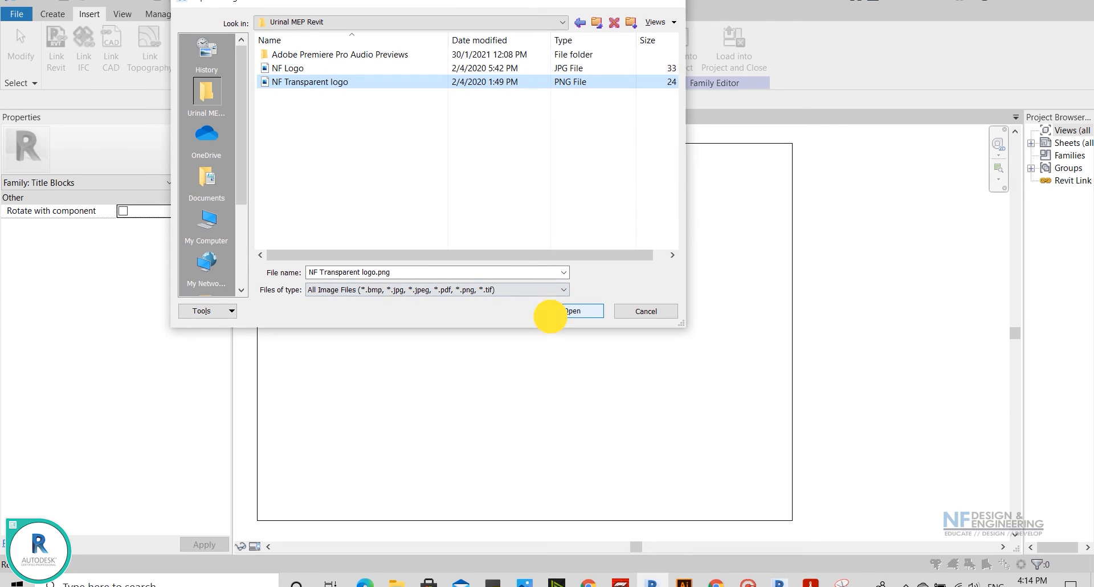
pyautogui.click(571, 311)
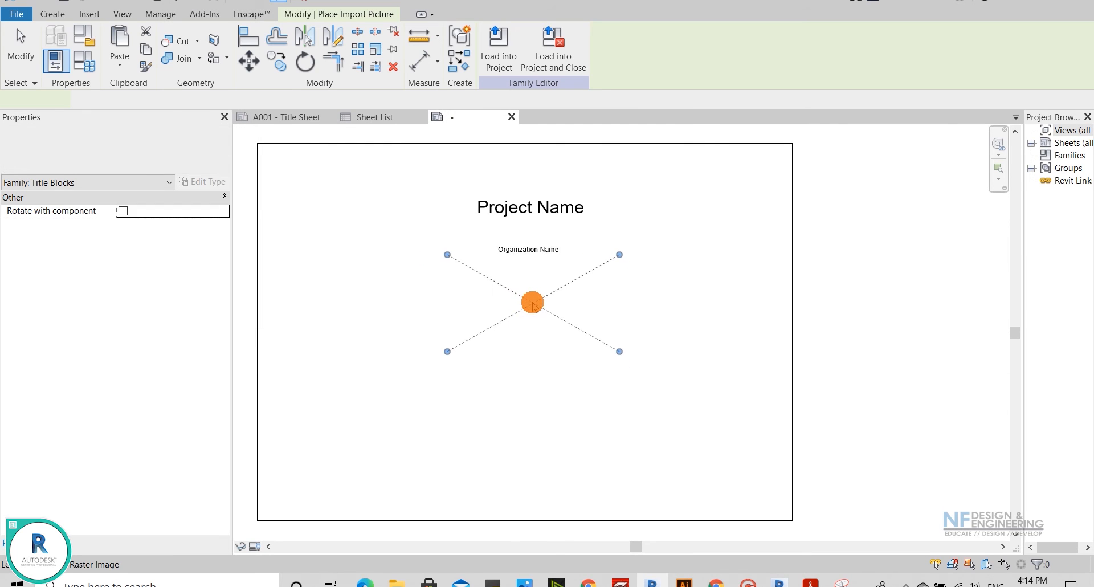
pyautogui.click(523, 297)
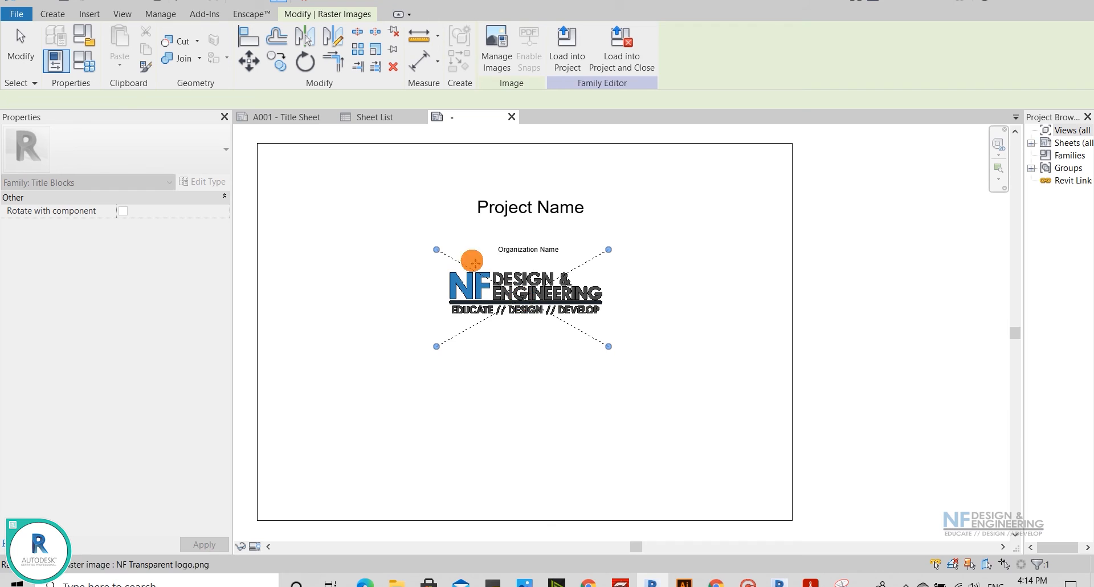
pyautogui.click(447, 222)
pyautogui.scroll(-2, 450, 221)
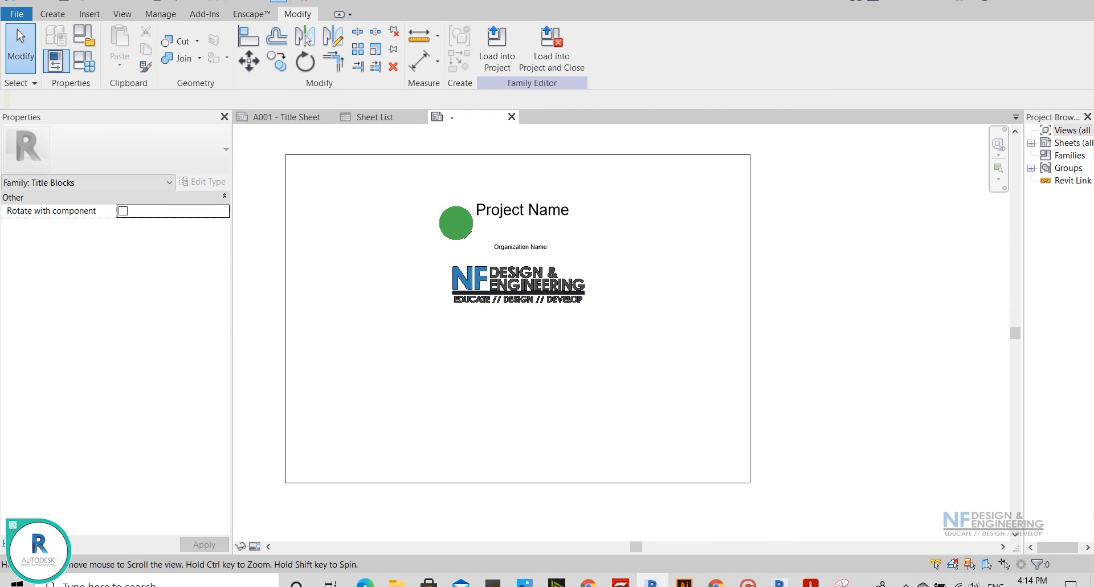
pyautogui.scroll(1, 456, 223)
pyautogui.click(493, 257)
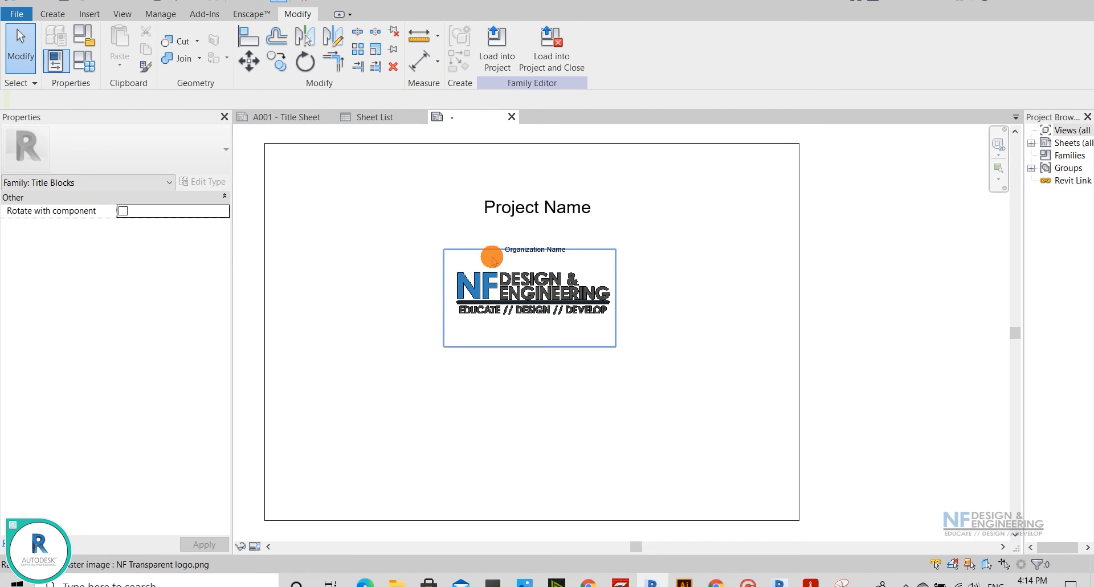
pyautogui.click(458, 196)
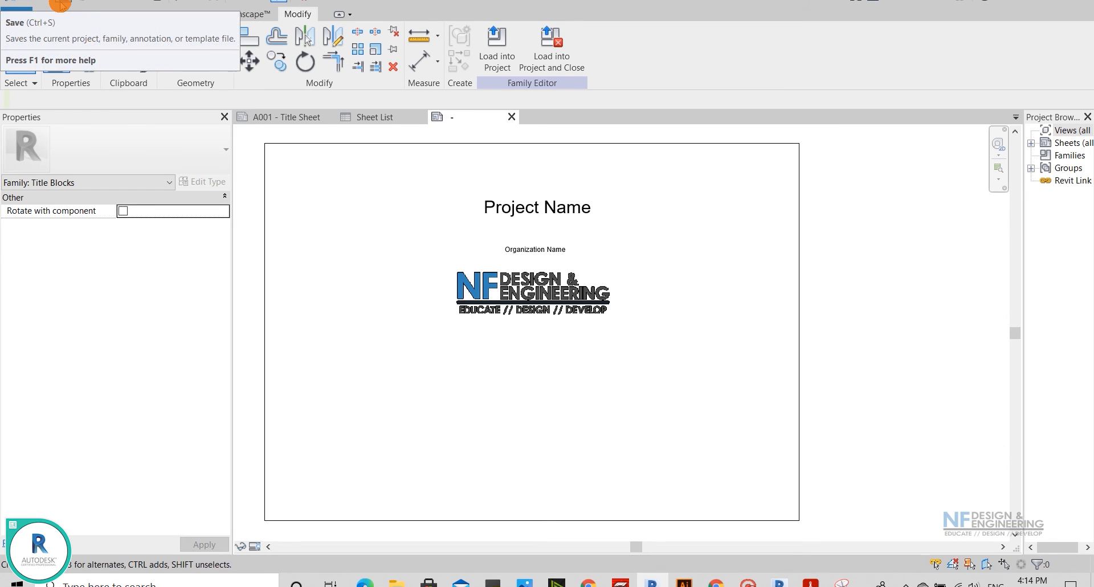
# - Save the title block family to the Desktop as TitleSheet.rfa
pyautogui.click(60, 3)
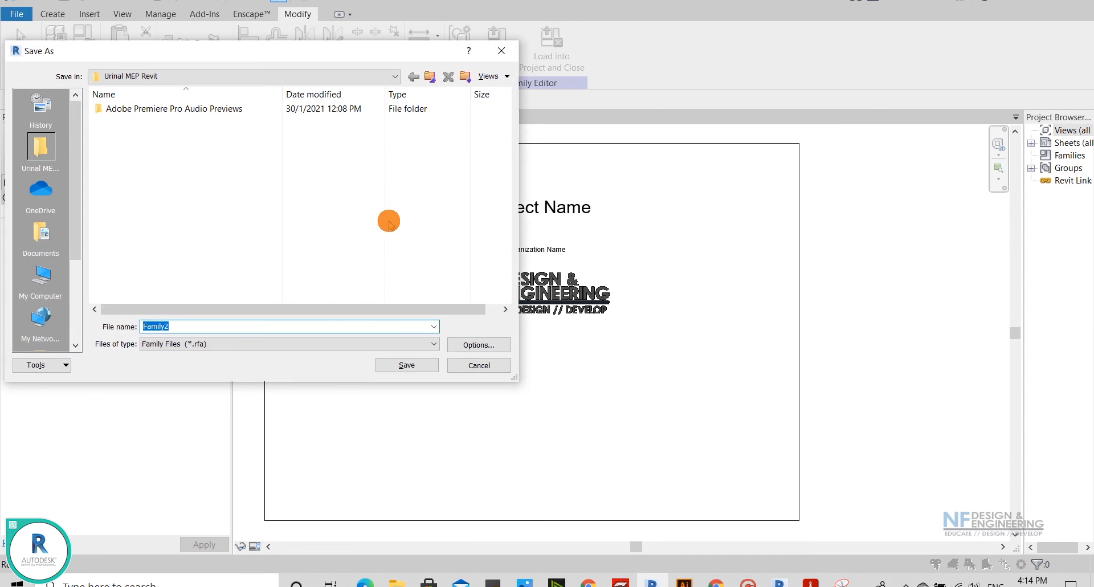
pyautogui.scroll(-3, 33, 300)
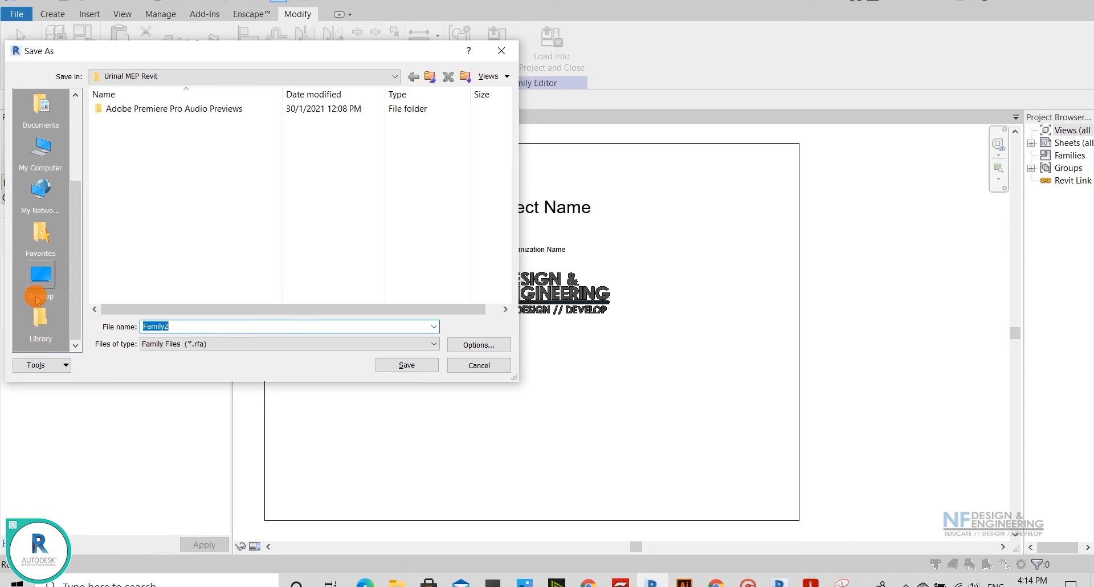
pyautogui.click(35, 288)
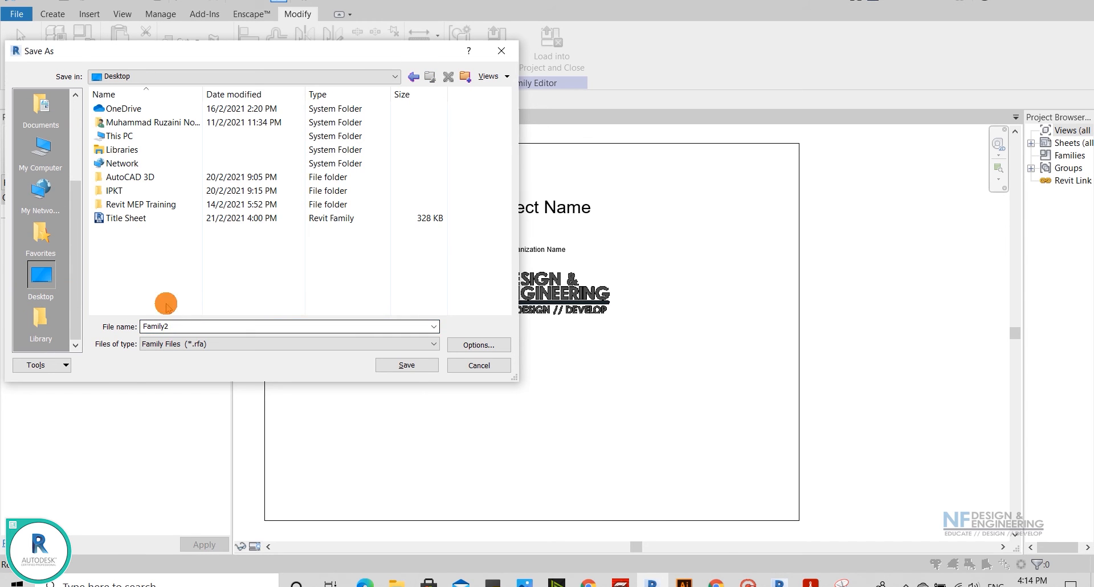
pyautogui.click(142, 219)
pyautogui.click(161, 327)
pyautogui.doubleClick(162, 328)
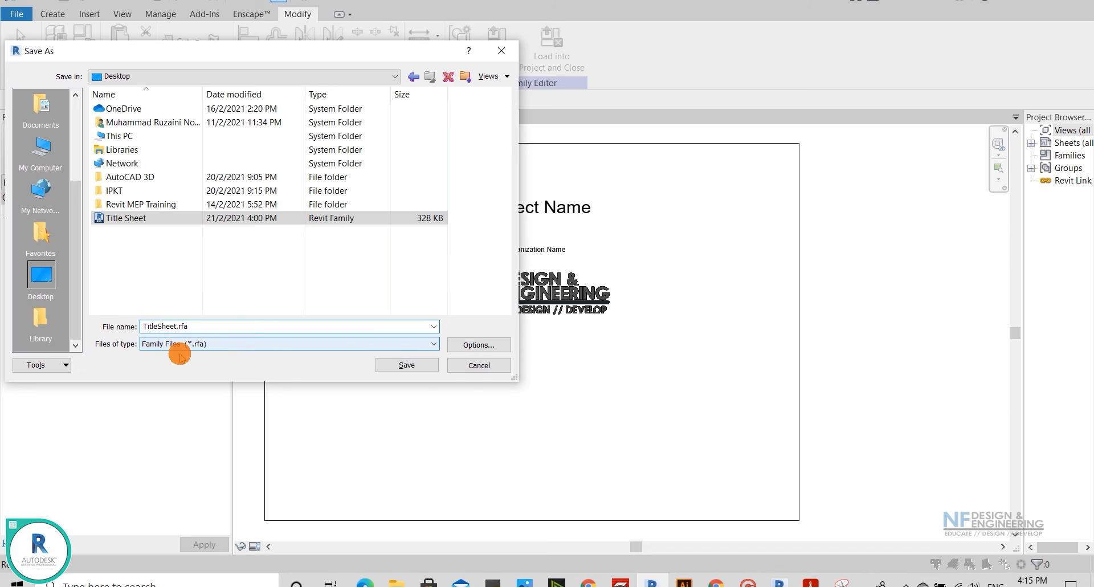
pyautogui.click(415, 372)
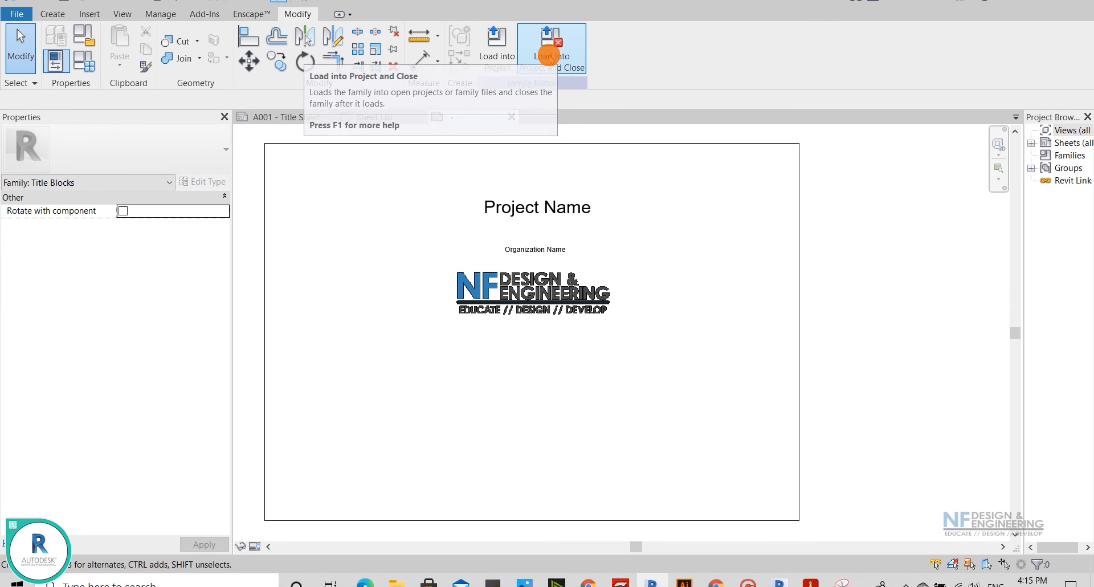
# - Load the title block family into the sample project and close the family, without placing it on sheet A001
pyautogui.click(550, 59)
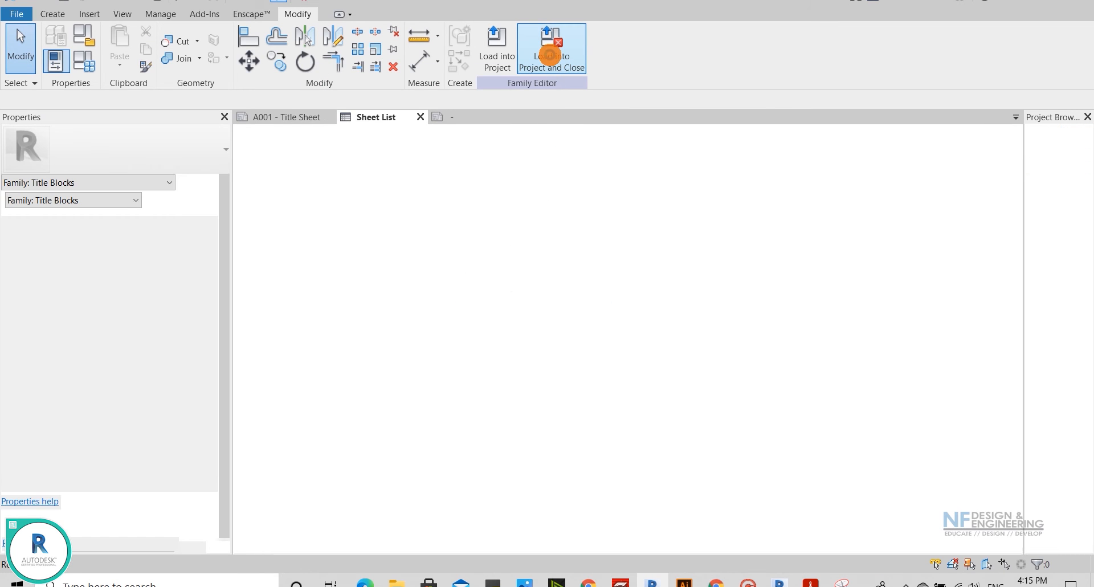
pyautogui.click(550, 55)
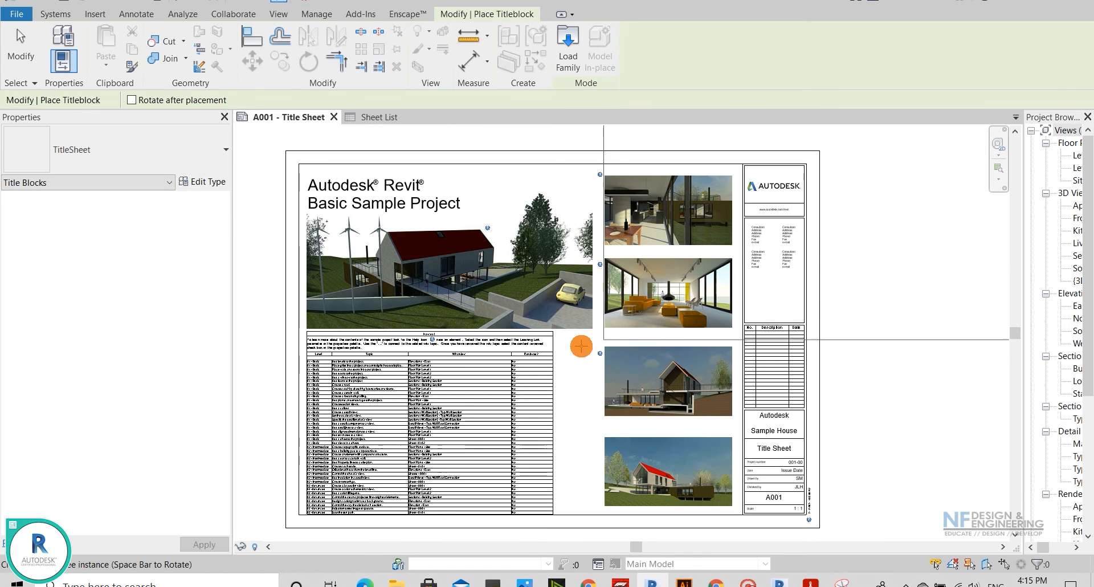
pyautogui.scroll(-2, 384, 359)
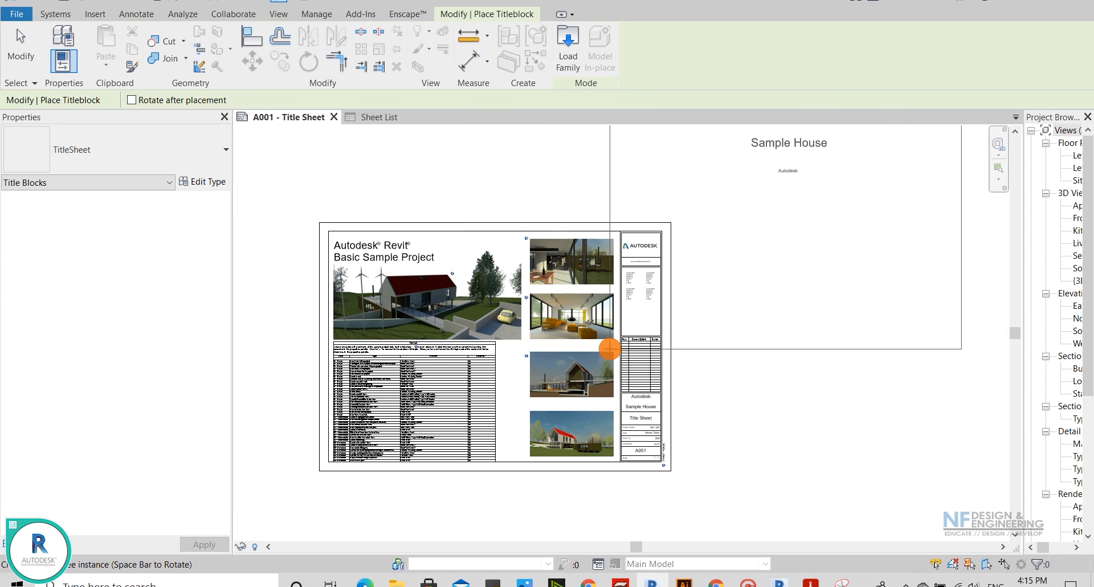
pyautogui.press('Escape')
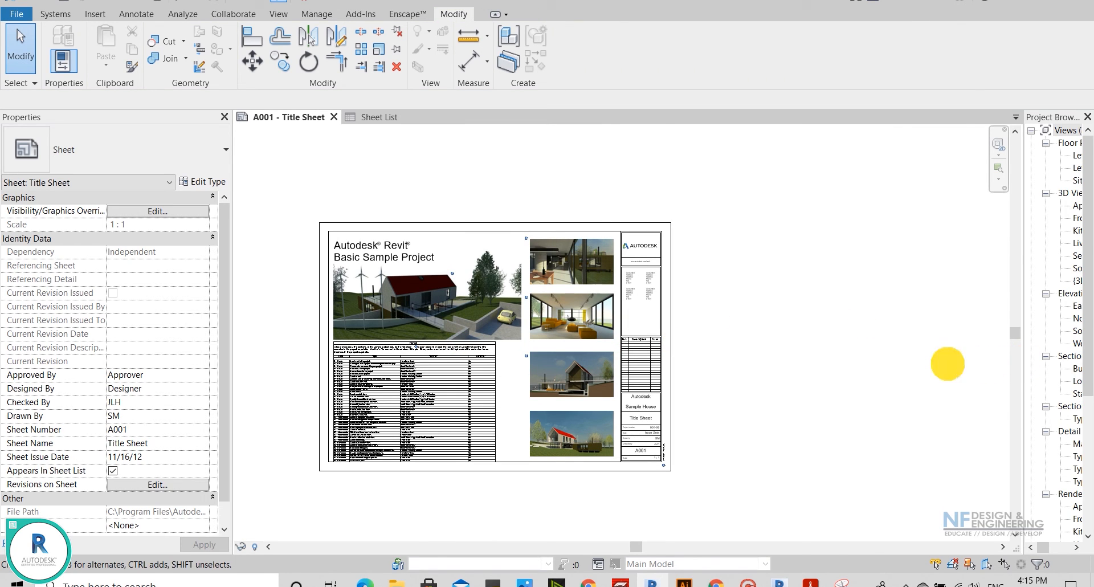
# - Widen the Project Browser and create a new sheet using the TitleSheet title block
pyautogui.moveTo(1024, 362); pyautogui.dragTo(688, 348)
pyautogui.scroll(-1, 779, 467)
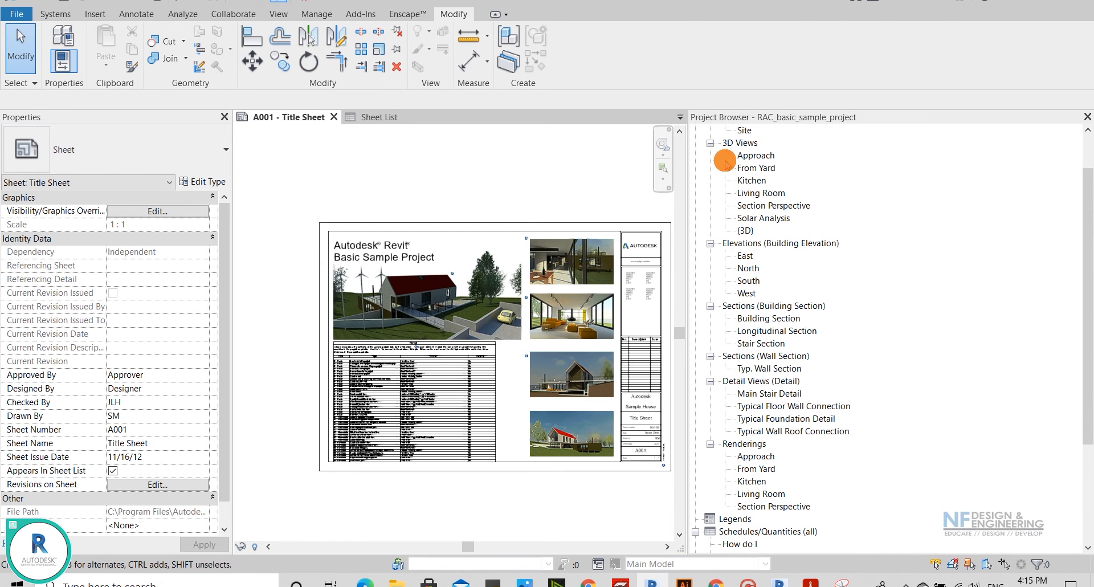
pyautogui.scroll(-3, 734, 481)
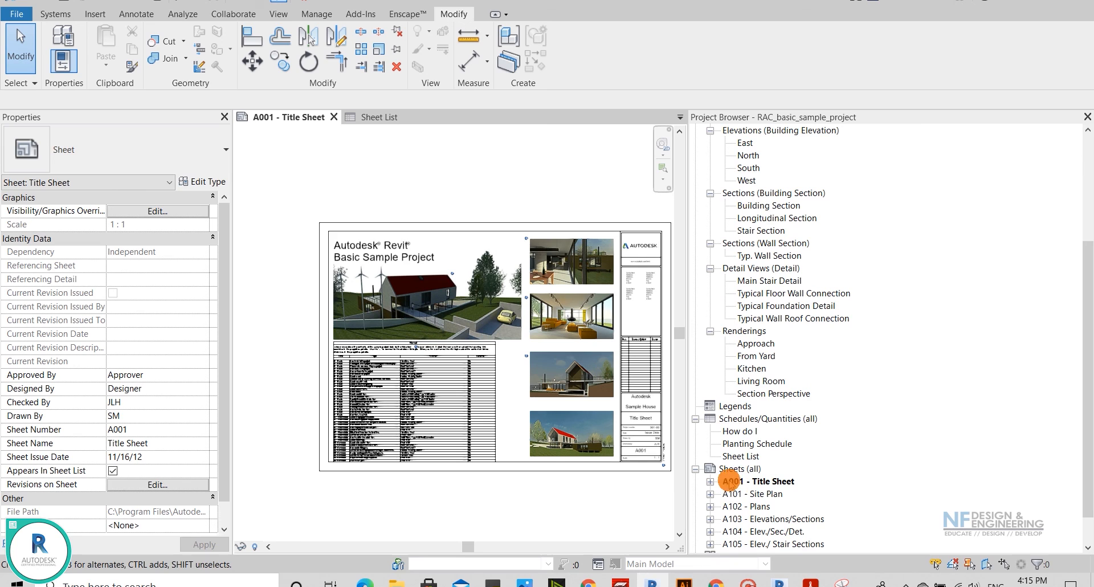
pyautogui.click(727, 470)
pyautogui.rightClick(727, 471)
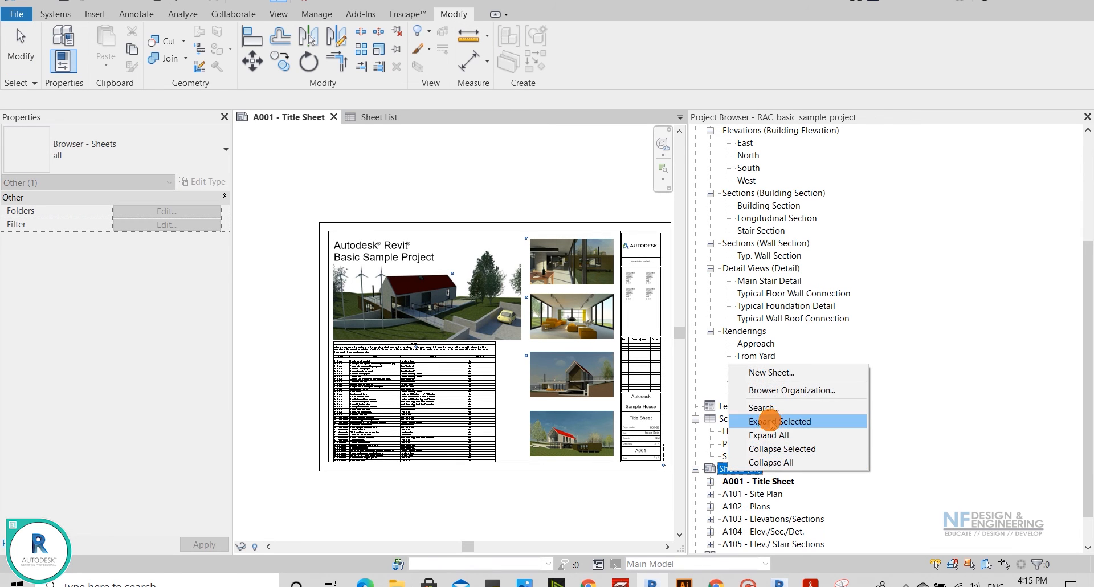
pyautogui.click(784, 374)
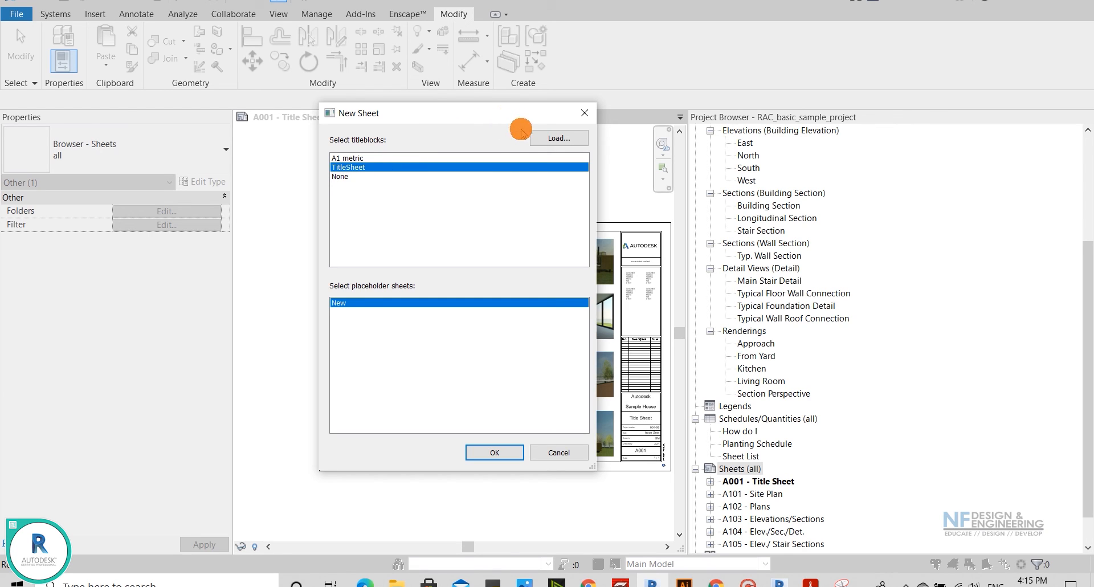
pyautogui.click(504, 453)
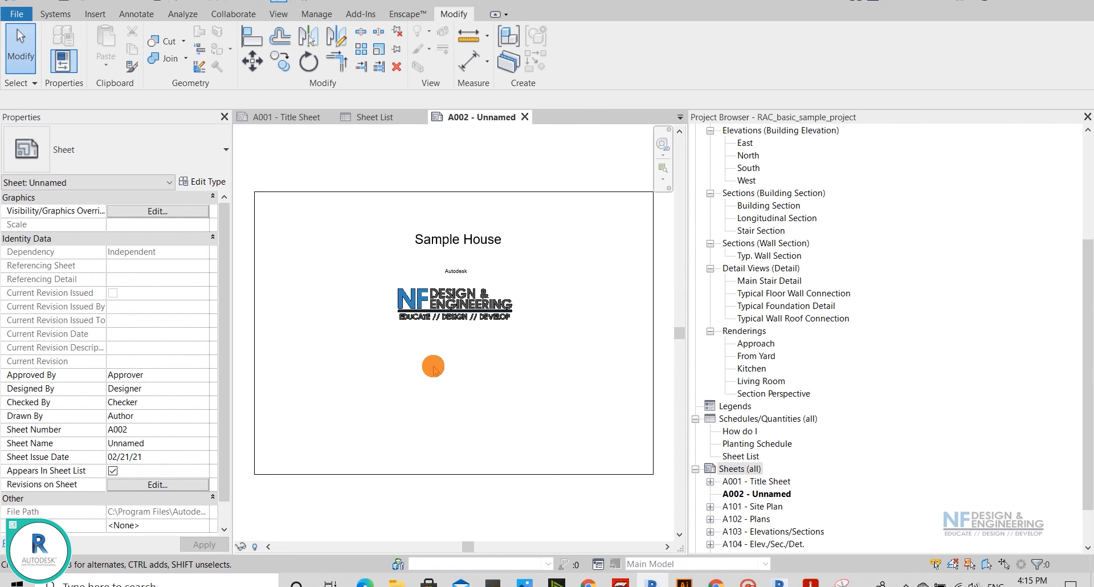
# - Place the Sheet List schedule on sheet A002, just beneath the company logo
pyautogui.moveTo(431, 368); pyautogui.dragTo(433, 361, button='middle')
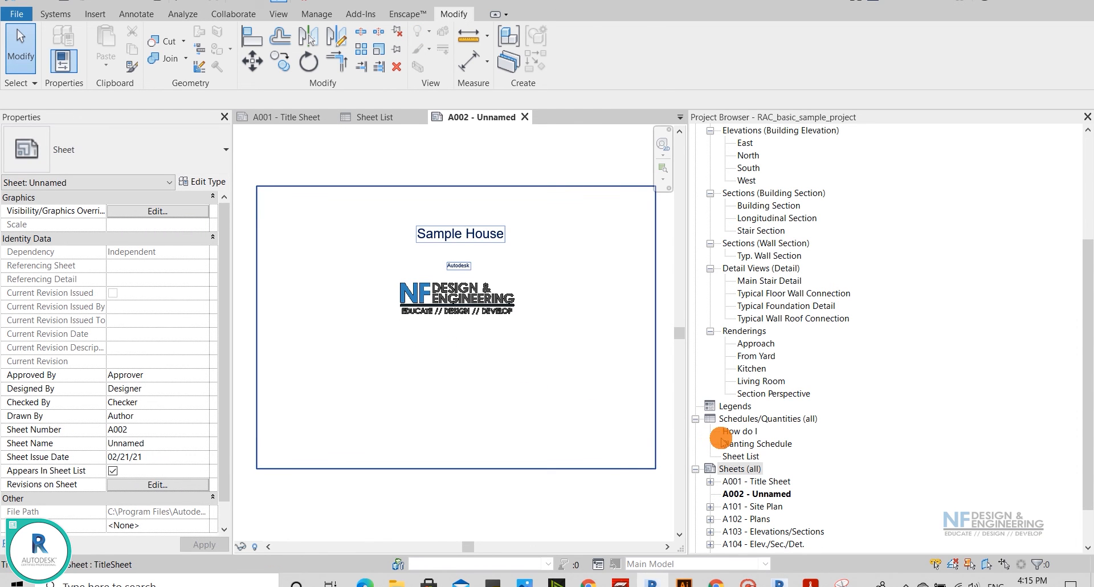
pyautogui.scroll(-1, 716, 439)
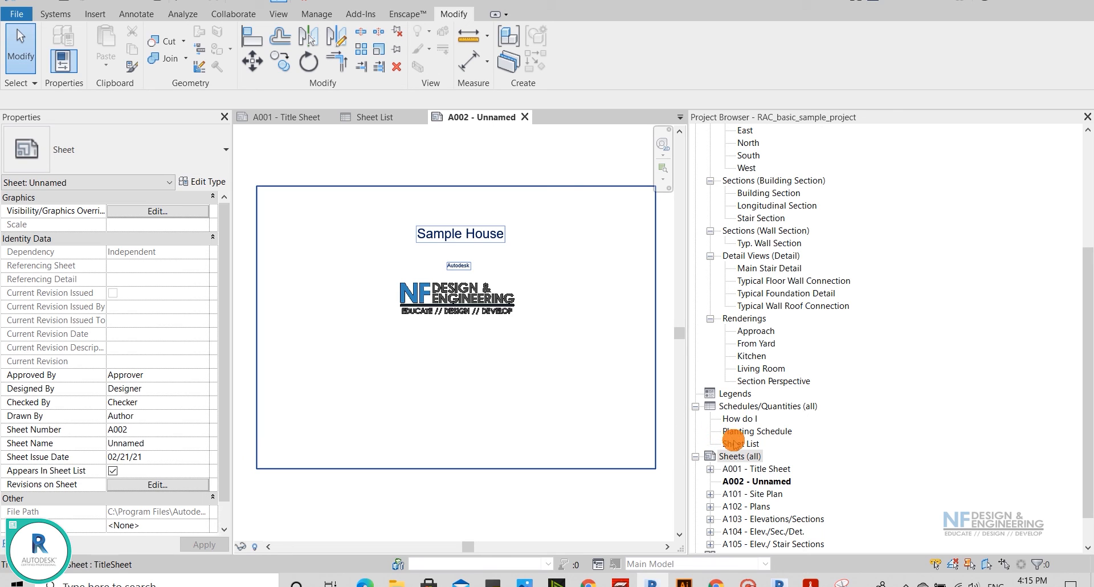
pyautogui.click(734, 442)
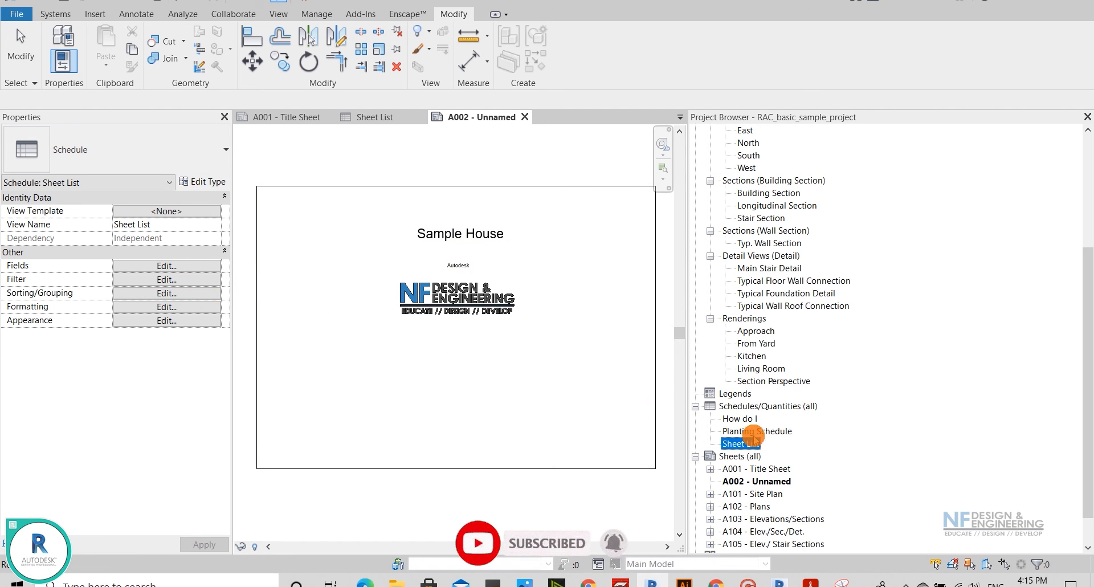
pyautogui.click(446, 237)
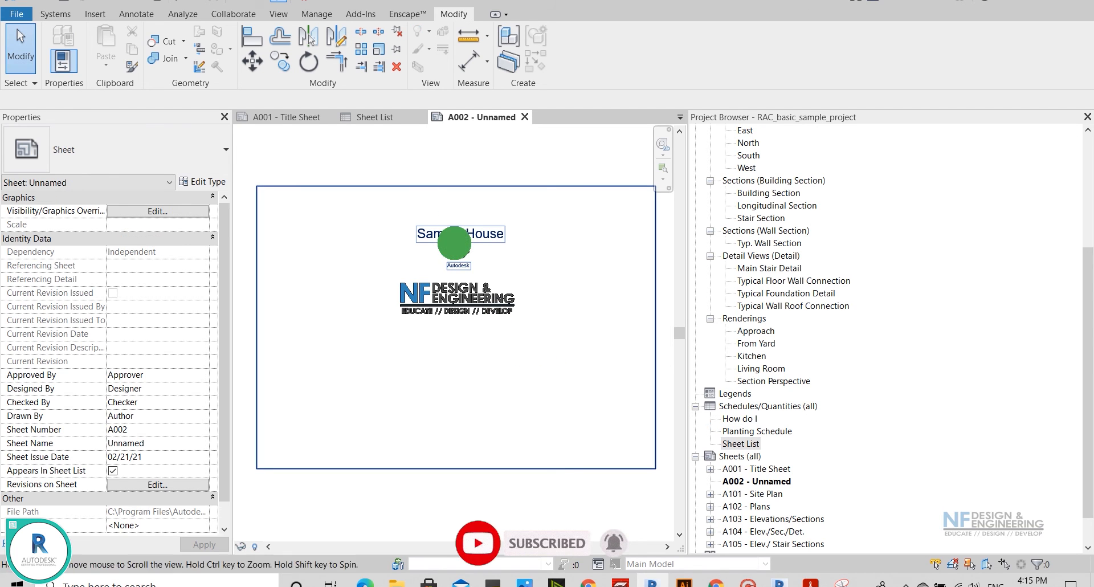
pyautogui.click(735, 443)
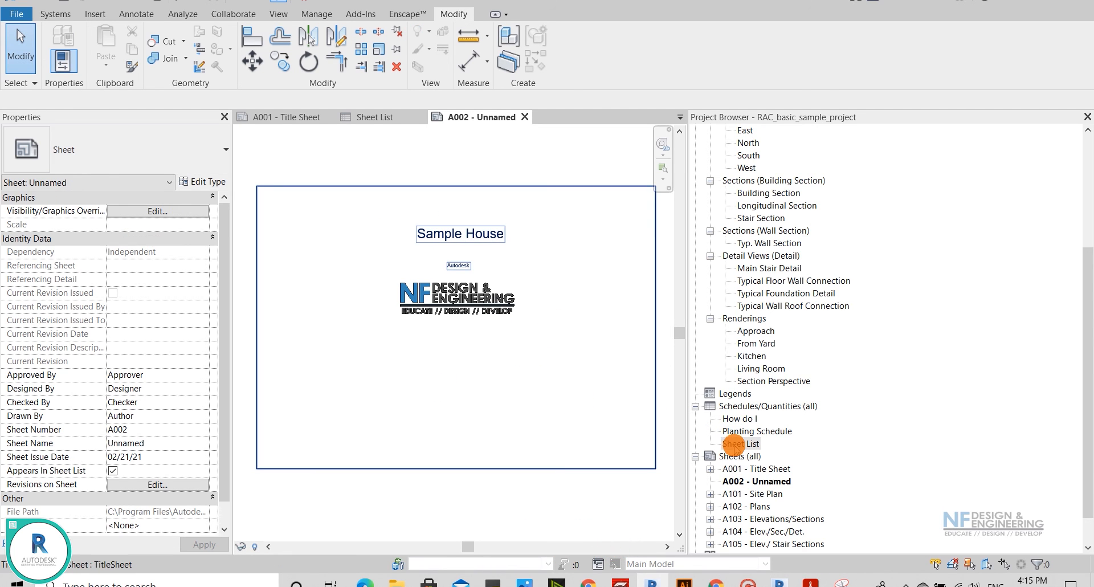
pyautogui.moveTo(473, 348); pyautogui.dragTo(458, 355)
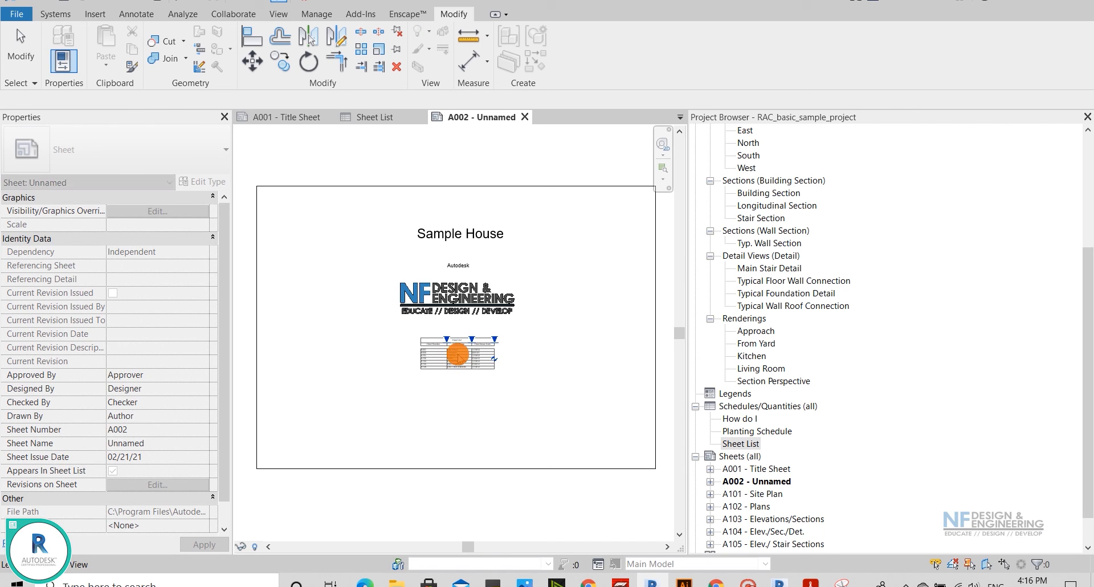
pyautogui.click(458, 354)
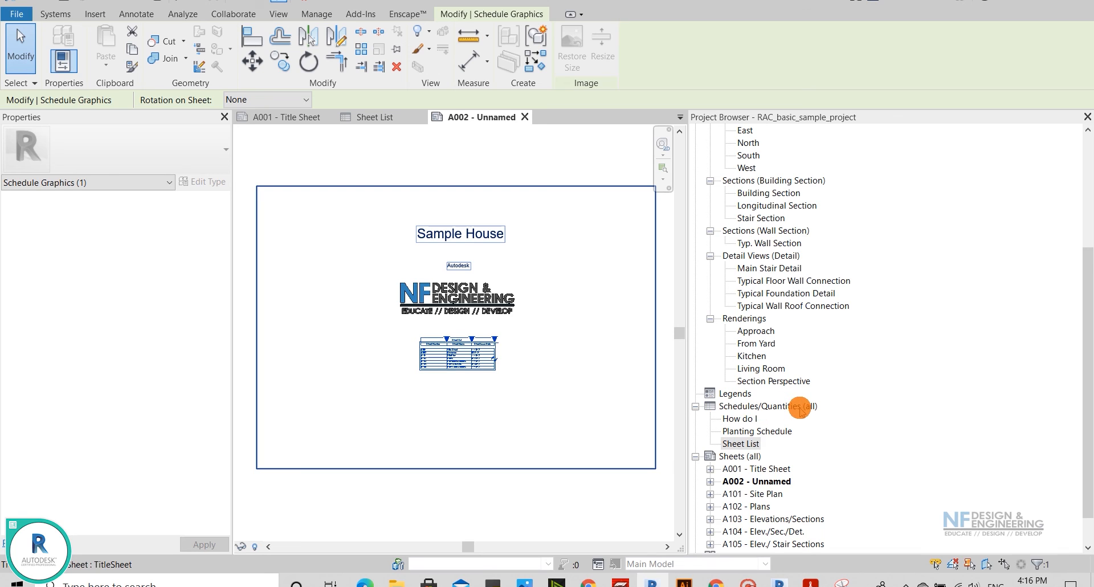
# - Check the rows of the Sheet List schedule in its own view and return to sheet A002
pyautogui.click(748, 443)
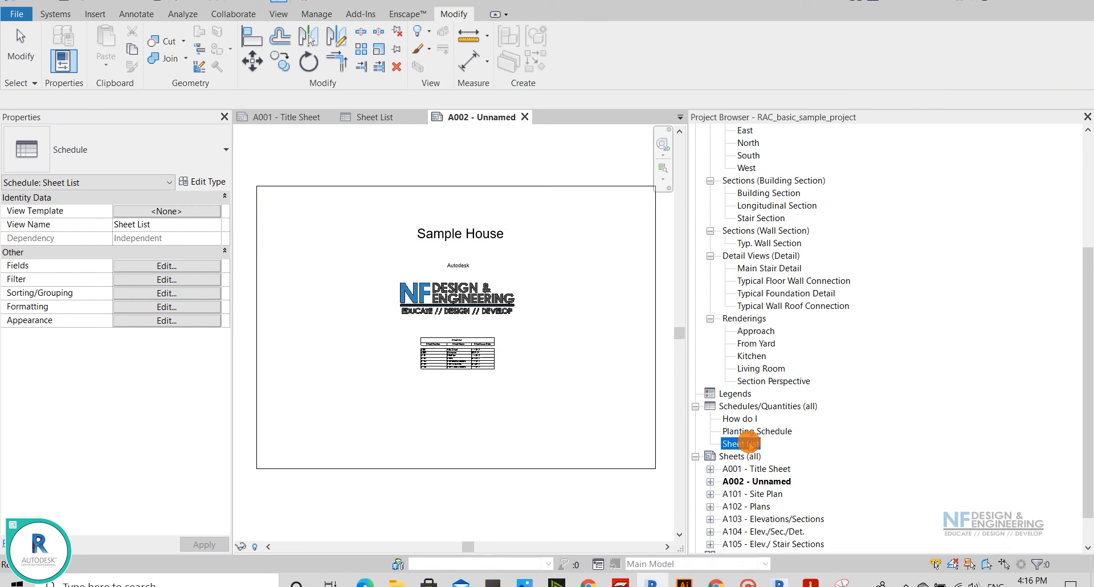
pyautogui.rightClick(738, 443)
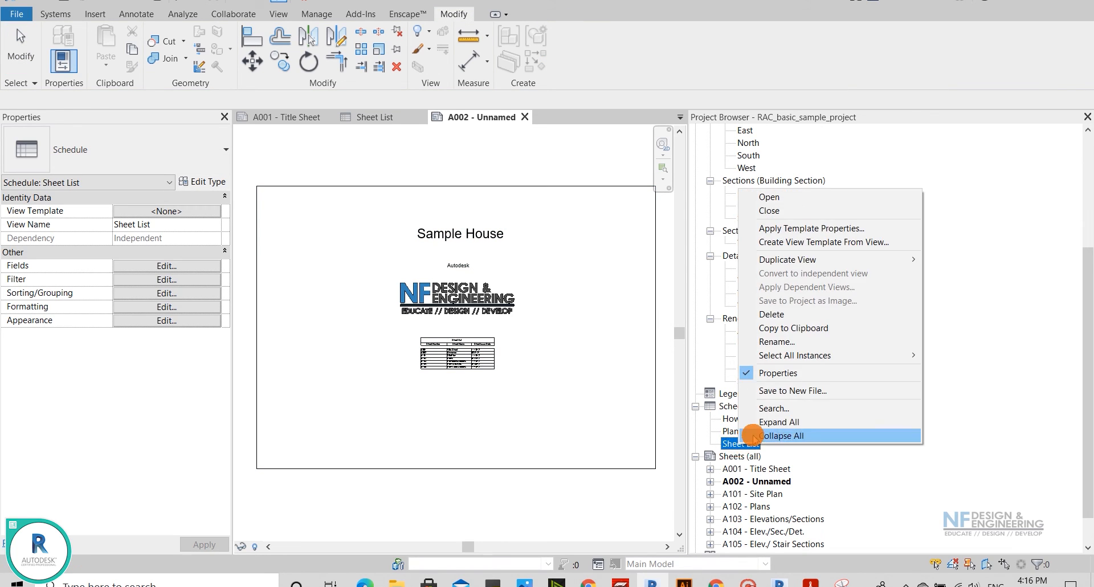
pyautogui.click(958, 285)
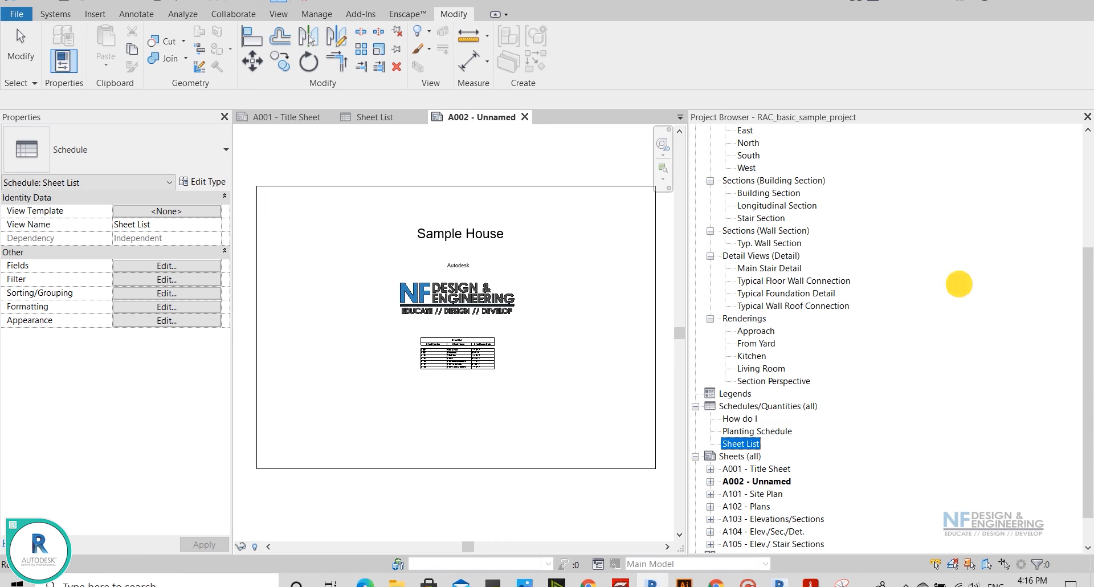
pyautogui.click(376, 117)
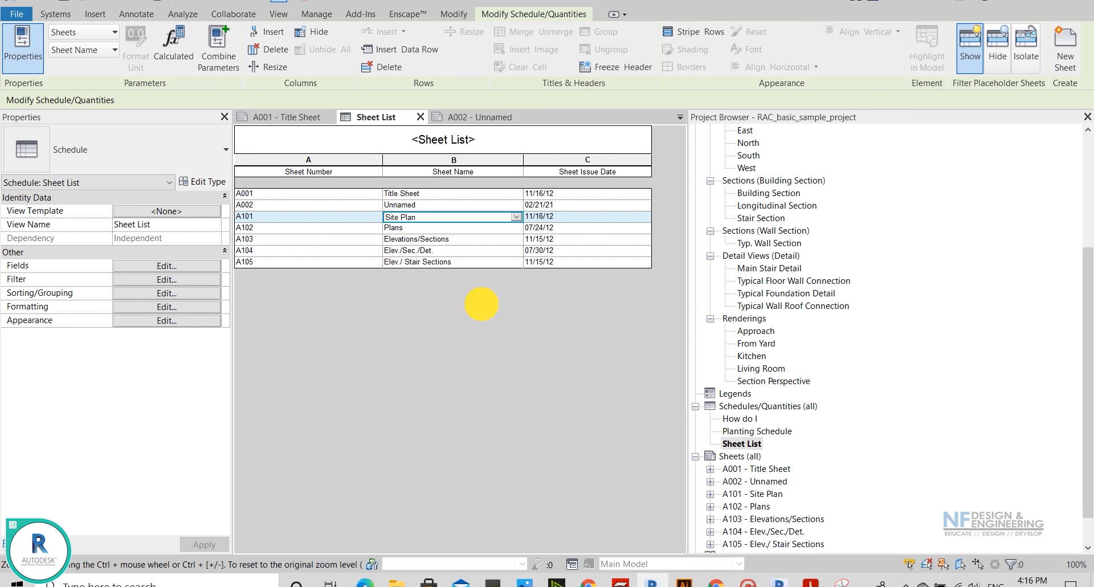
pyautogui.click(450, 117)
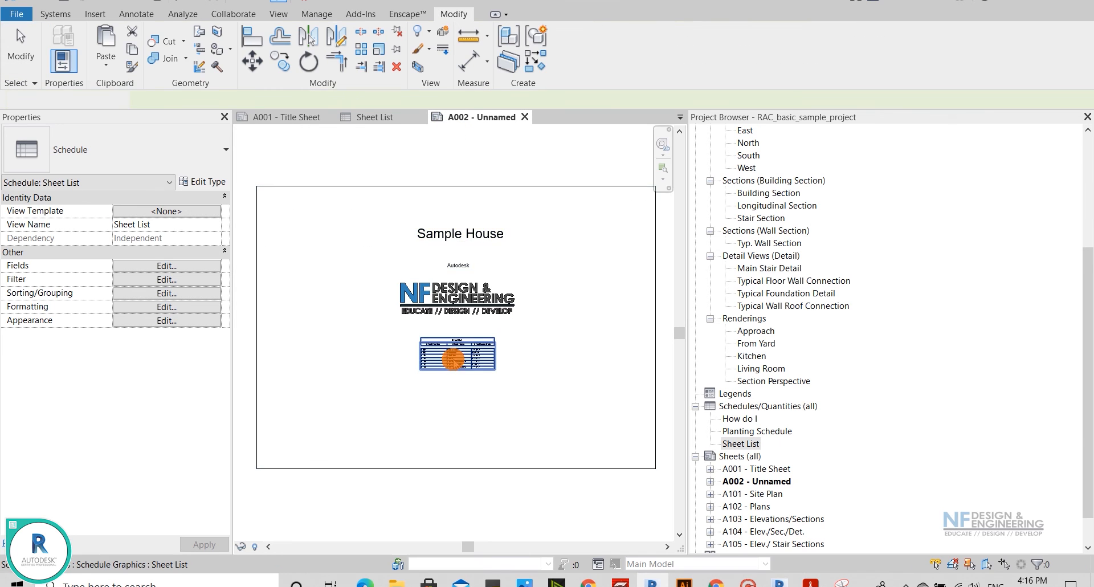
# - Widen the columns of the Sheet List table on sheet A002 and move the table so it is centred beneath the logo
pyautogui.moveTo(449, 359); pyautogui.dragTo(439, 312, button='middle')
pyautogui.click(440, 314)
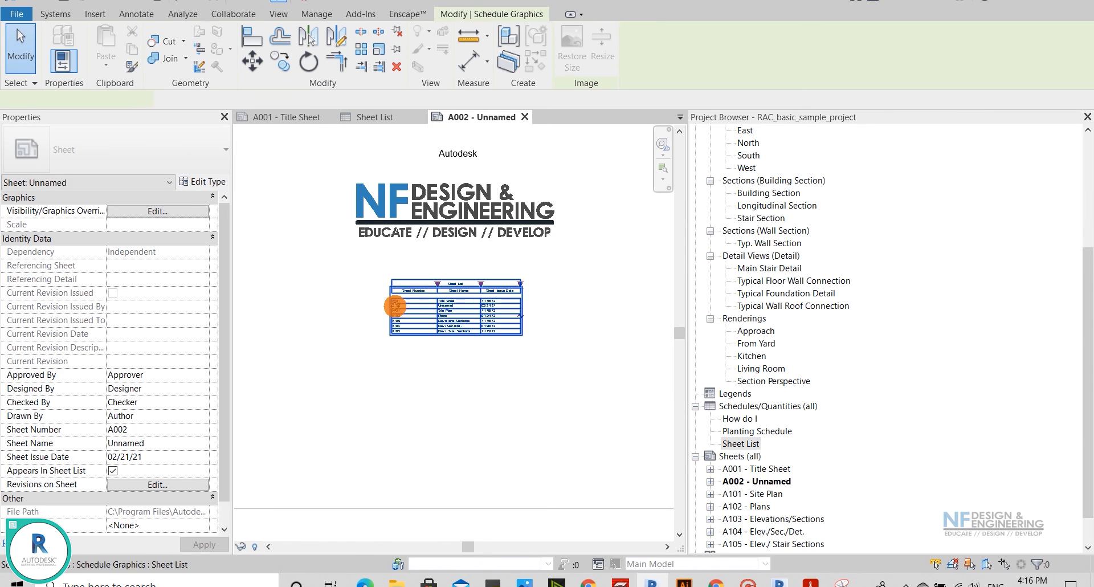
pyautogui.moveTo(441, 288); pyautogui.dragTo(640, 285)
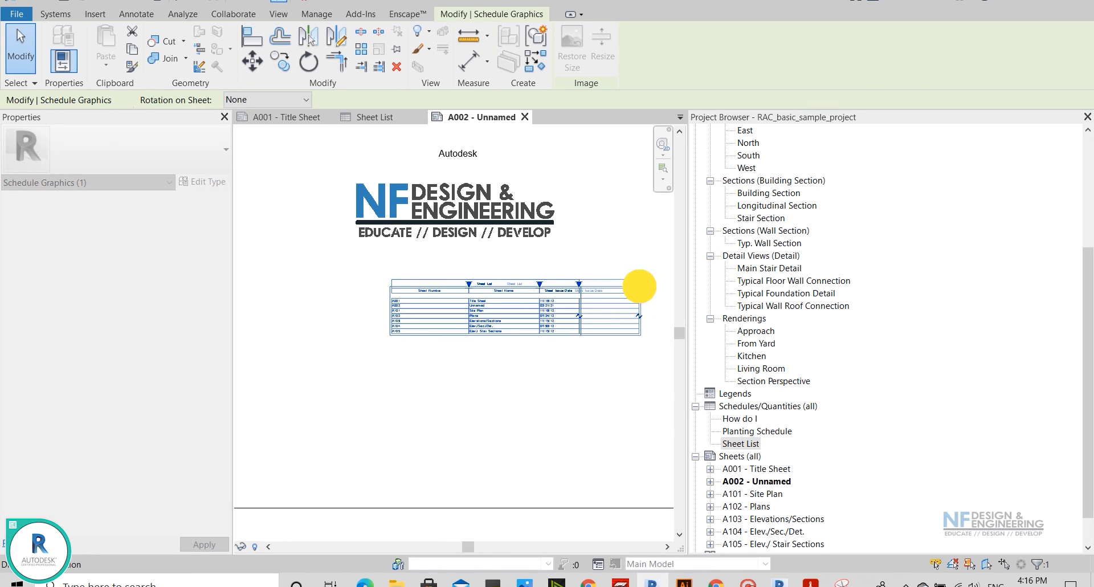
pyautogui.moveTo(490, 297); pyautogui.dragTo(433, 290)
pyautogui.click(503, 264)
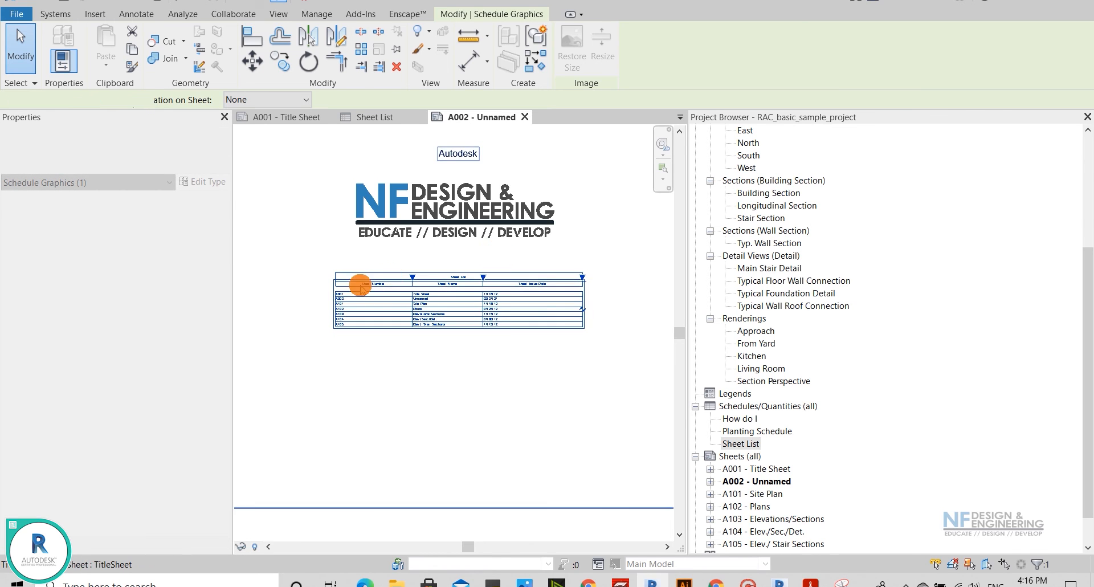
# - Examine the placed Sheet List table's sheet numbers, names and issue dates, and the overall layout of sheet A002
pyautogui.scroll(1, 357, 287)
pyautogui.scroll(3, 318, 311)
pyautogui.scroll(-3, 381, 318)
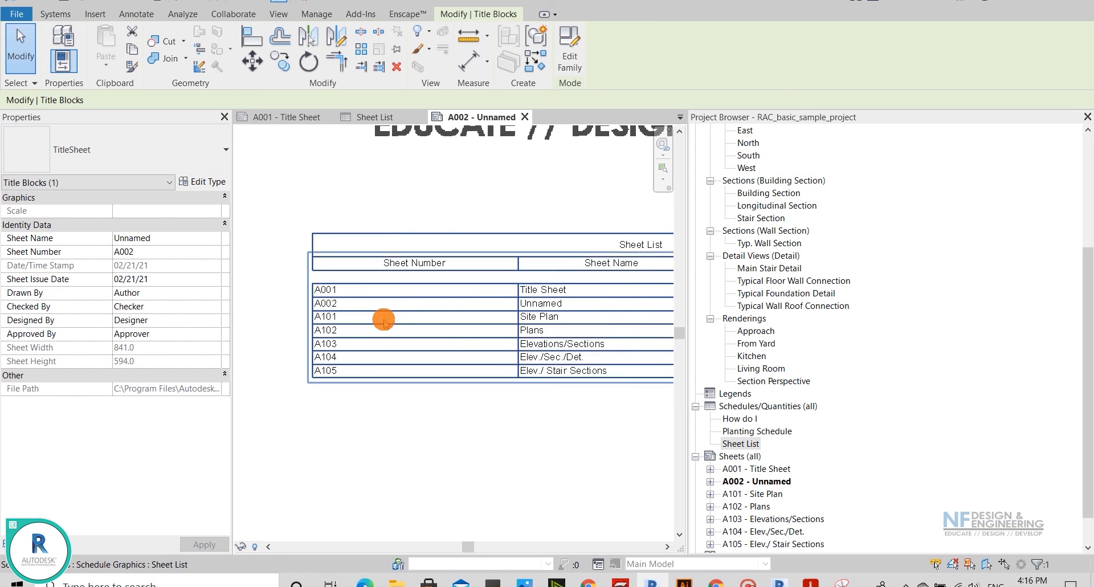
pyautogui.scroll(3, 352, 307)
pyautogui.scroll(-3, 310, 305)
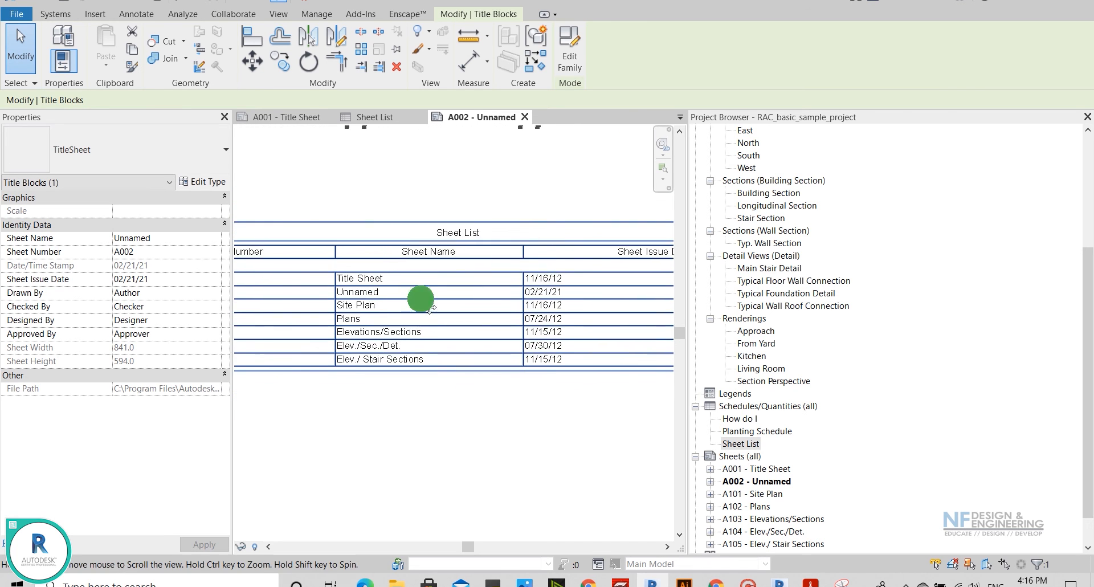
pyautogui.scroll(3, 412, 308)
pyautogui.moveTo(412, 308); pyautogui.dragTo(272, 328, button='middle')
pyautogui.scroll(-1, 524, 307)
pyautogui.moveTo(459, 322); pyautogui.dragTo(454, 336, button='middle')
pyautogui.scroll(-4, 530, 279)
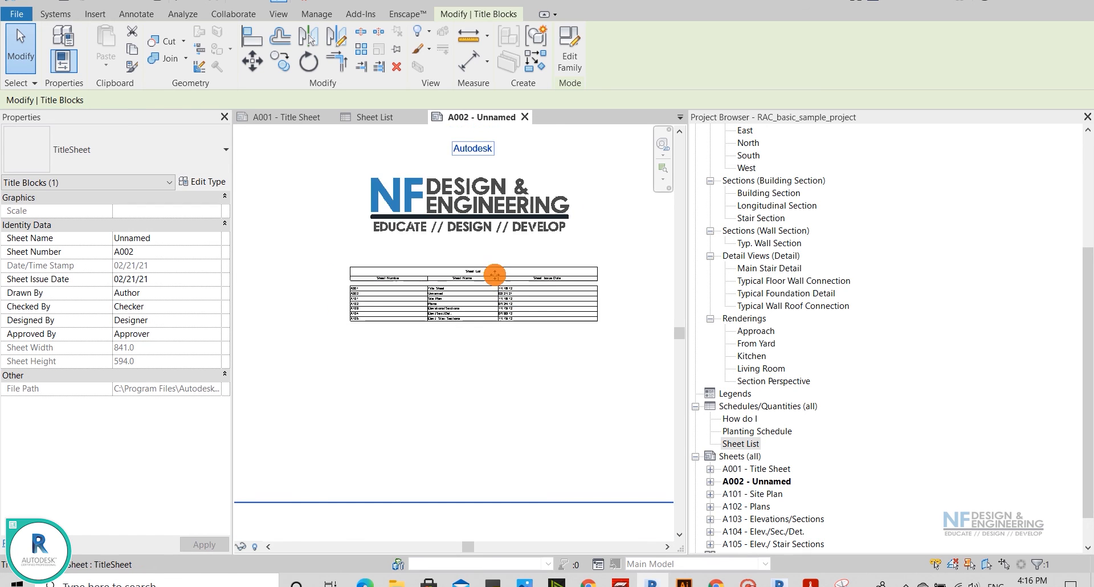
pyautogui.moveTo(496, 228); pyautogui.dragTo(470, 323, button='middle')
pyautogui.scroll(-2, 456, 304)
pyautogui.scroll(2, 469, 319)
pyautogui.scroll(-1, 471, 323)
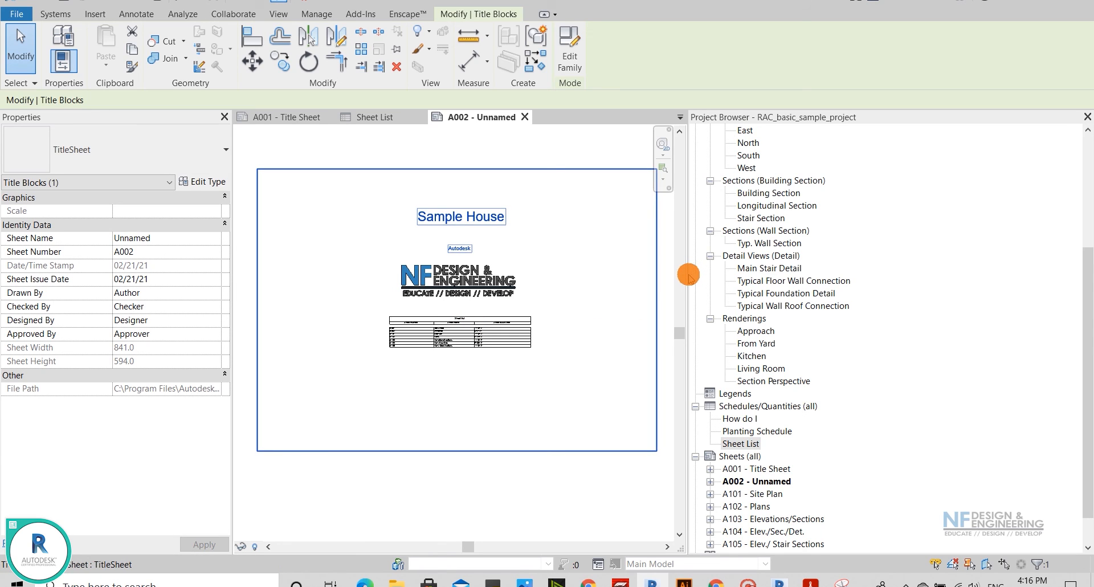
# - Narrow the Project Browser and the Properties palette to give the sheet view more room
pyautogui.moveTo(687, 275); pyautogui.dragTo(1024, 297)
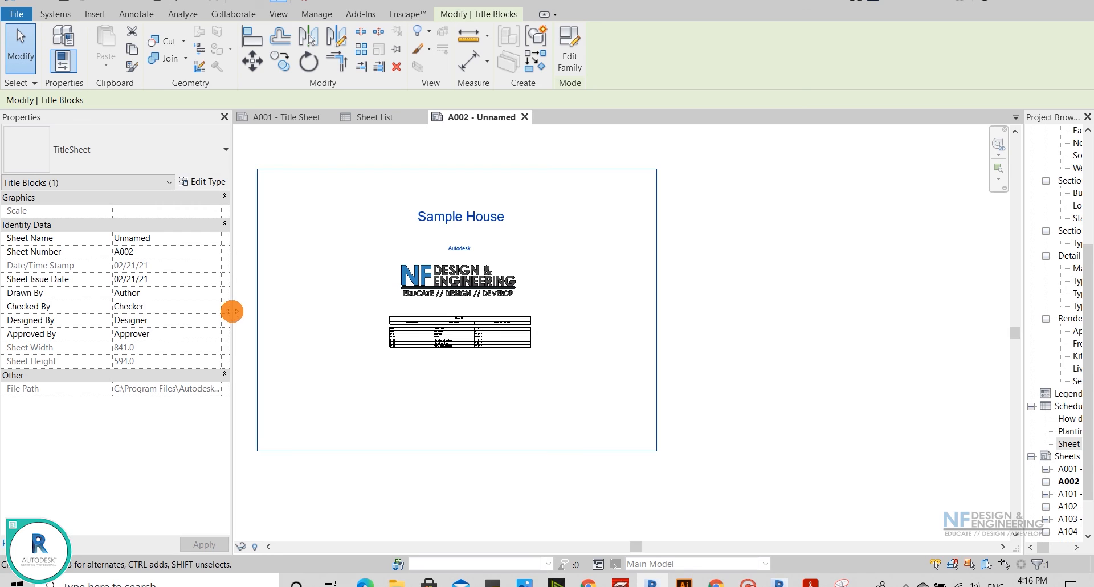
pyautogui.moveTo(232, 311); pyautogui.dragTo(155, 311)
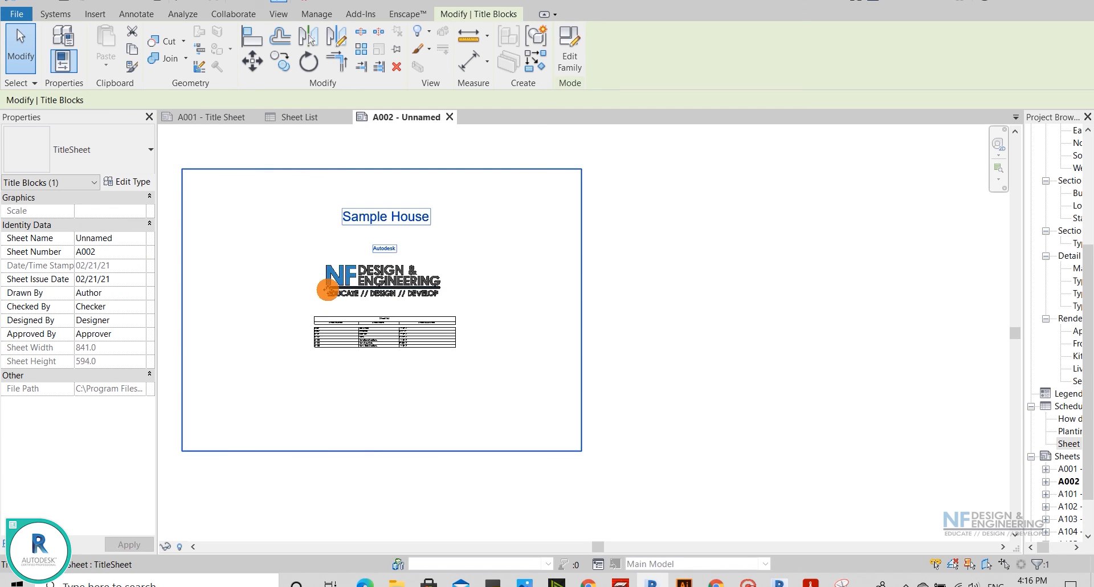
# - Shift the title block sideways on sheet A002 and move the Sheet List table across to sit centred beneath the logo again
pyautogui.moveTo(327, 290); pyautogui.dragTo(402, 289)
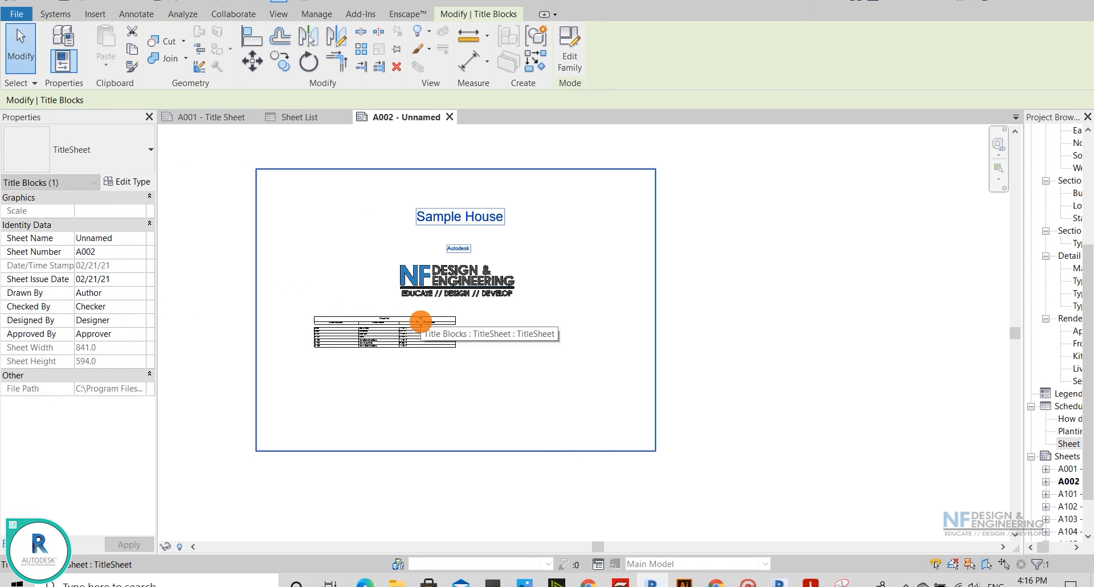
pyautogui.click(320, 321)
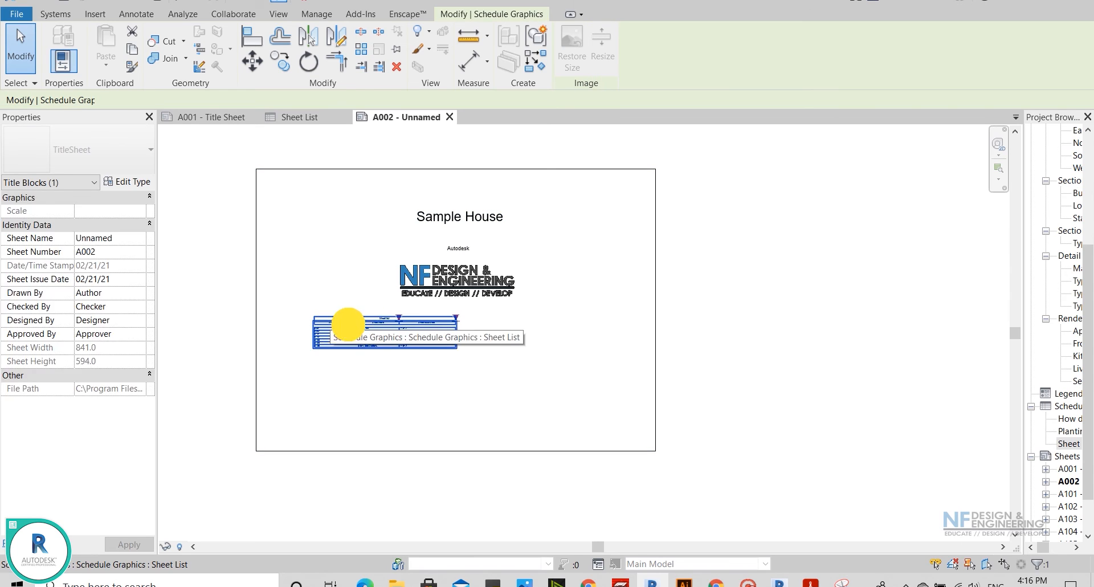
pyautogui.moveTo(410, 330); pyautogui.dragTo(395, 330)
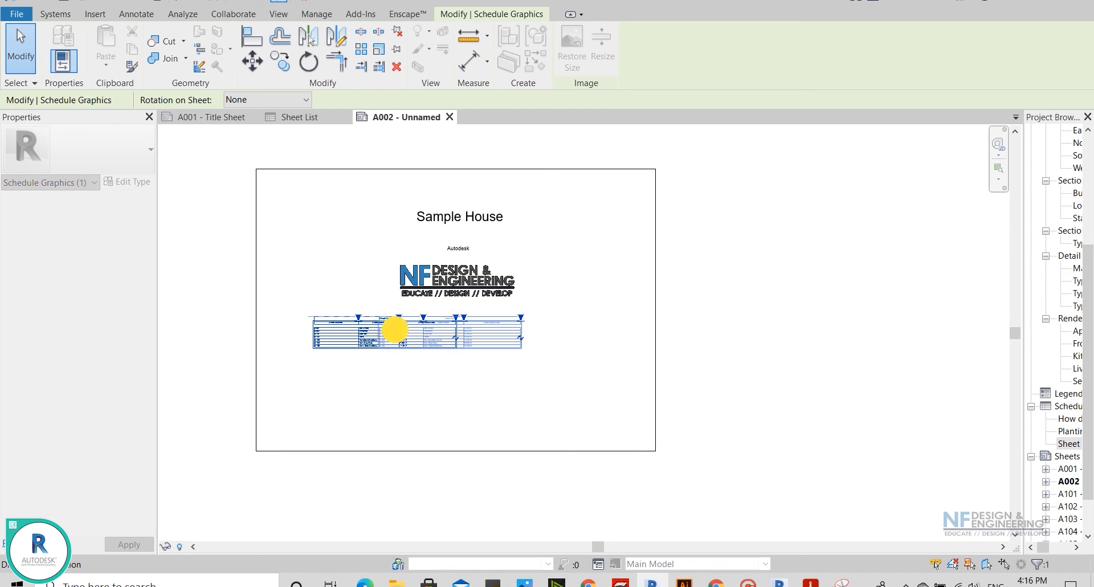